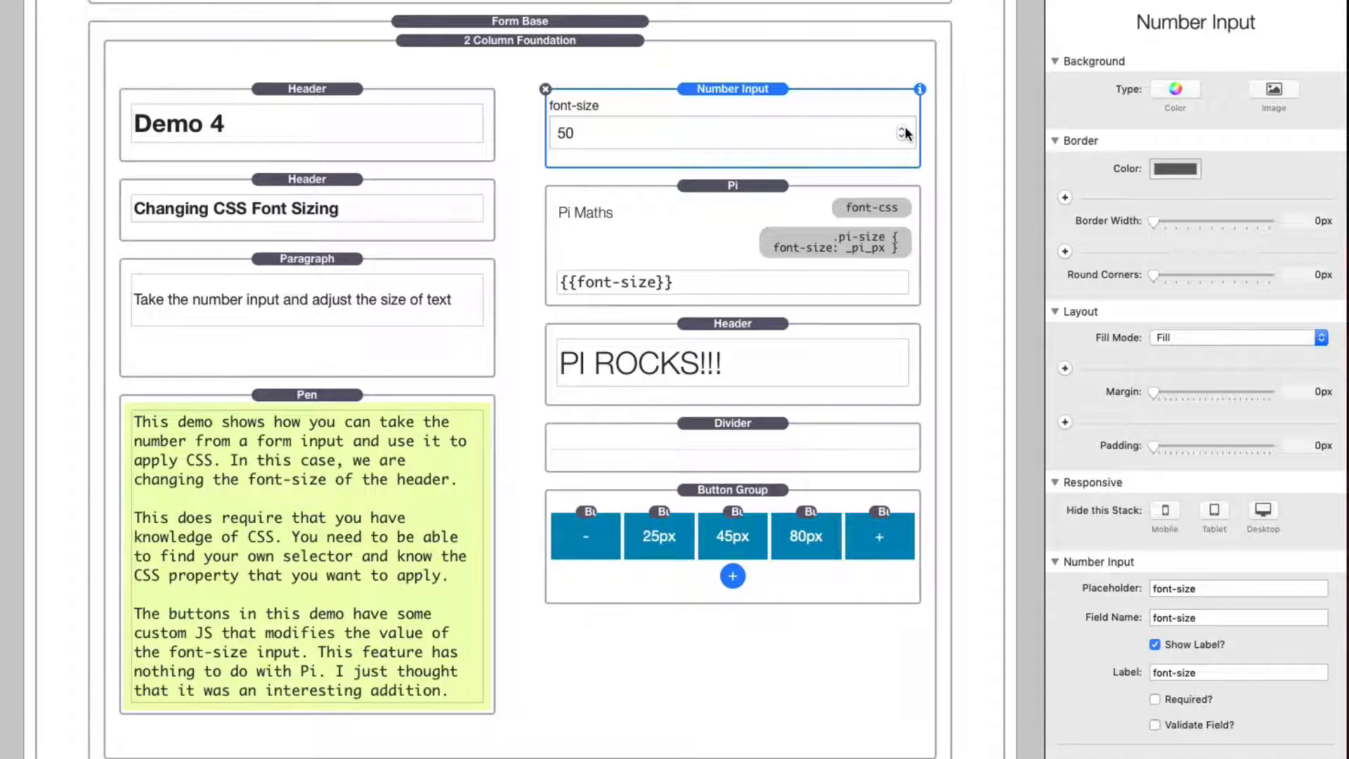
Step: Examine the Pi stack's {{font-size}} formula and compare it with the field name in the Number Input stack's settings
{"action": "left_click", "coordinate": [720, 223]}
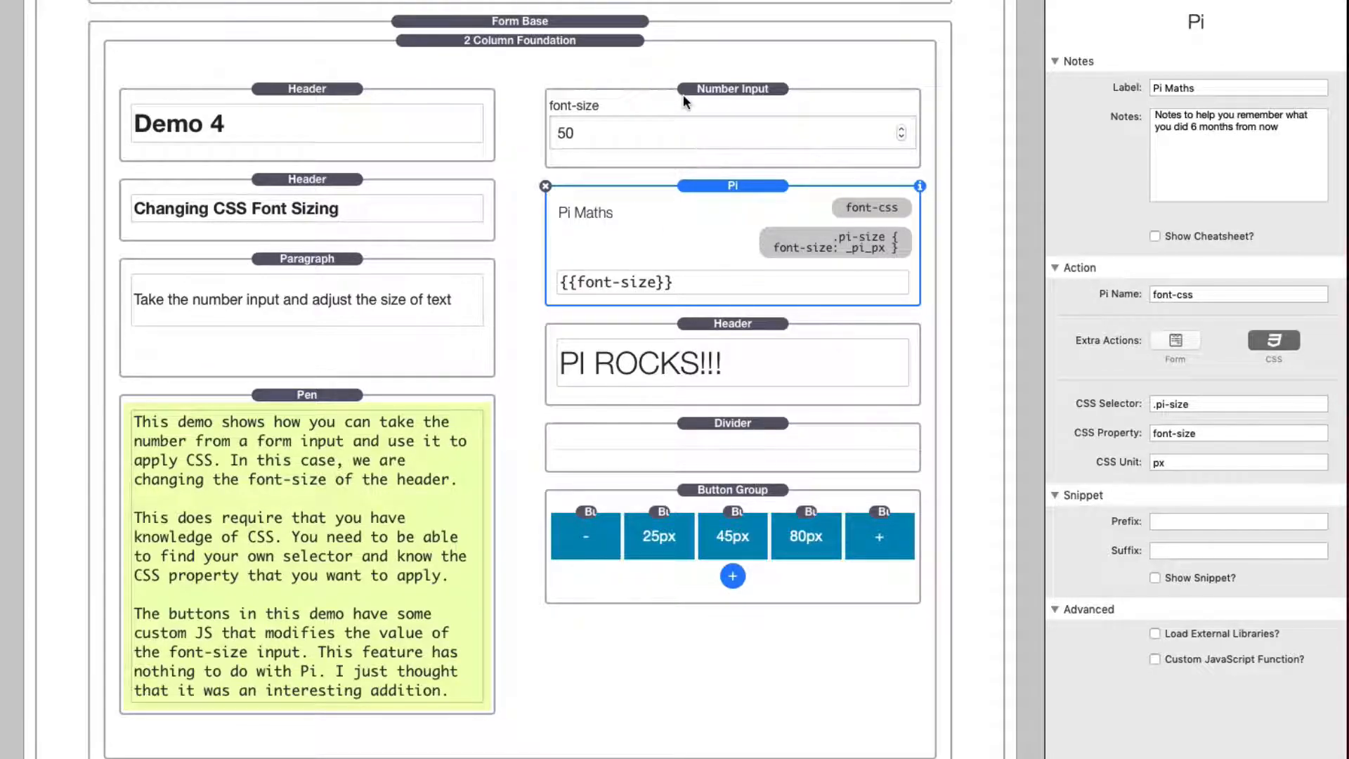
{"action": "left_click", "coordinate": [695, 280]}
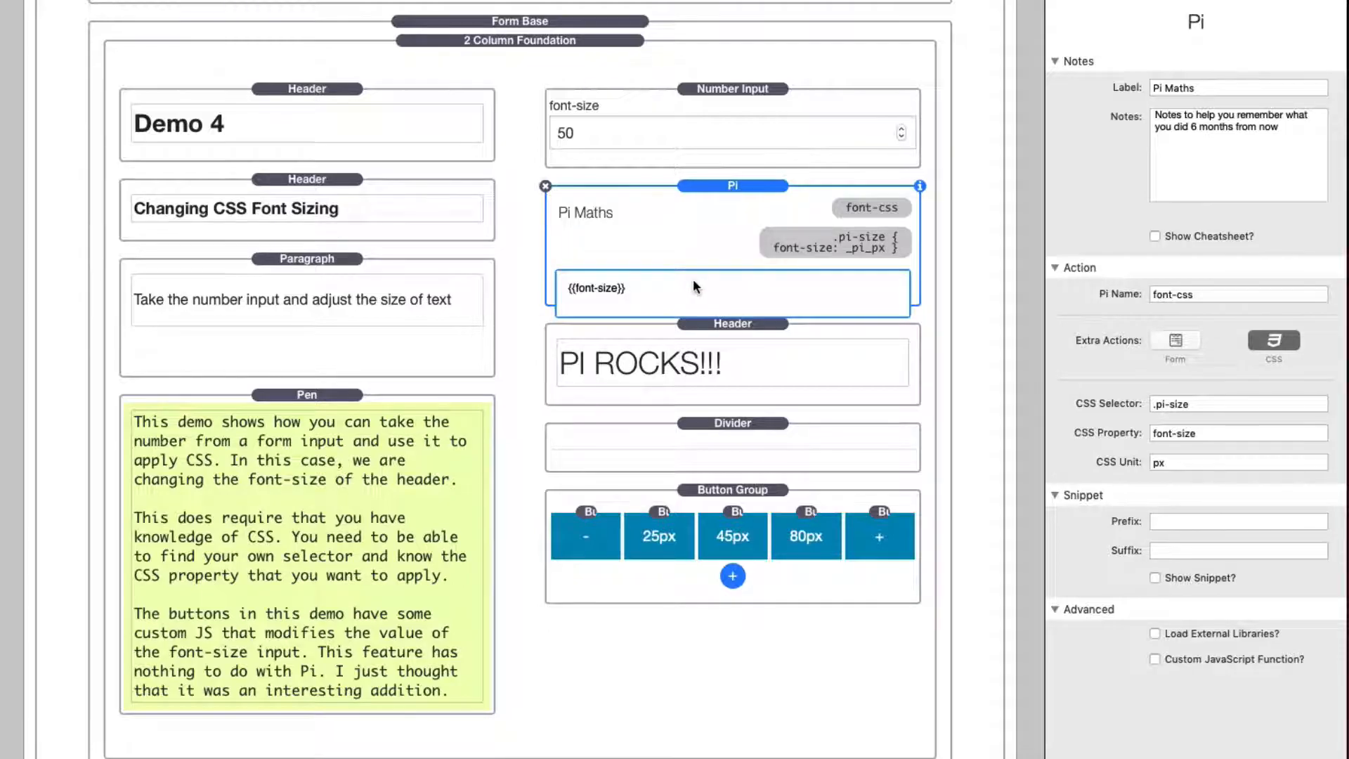
{"action": "left_click", "coordinate": [689, 201]}
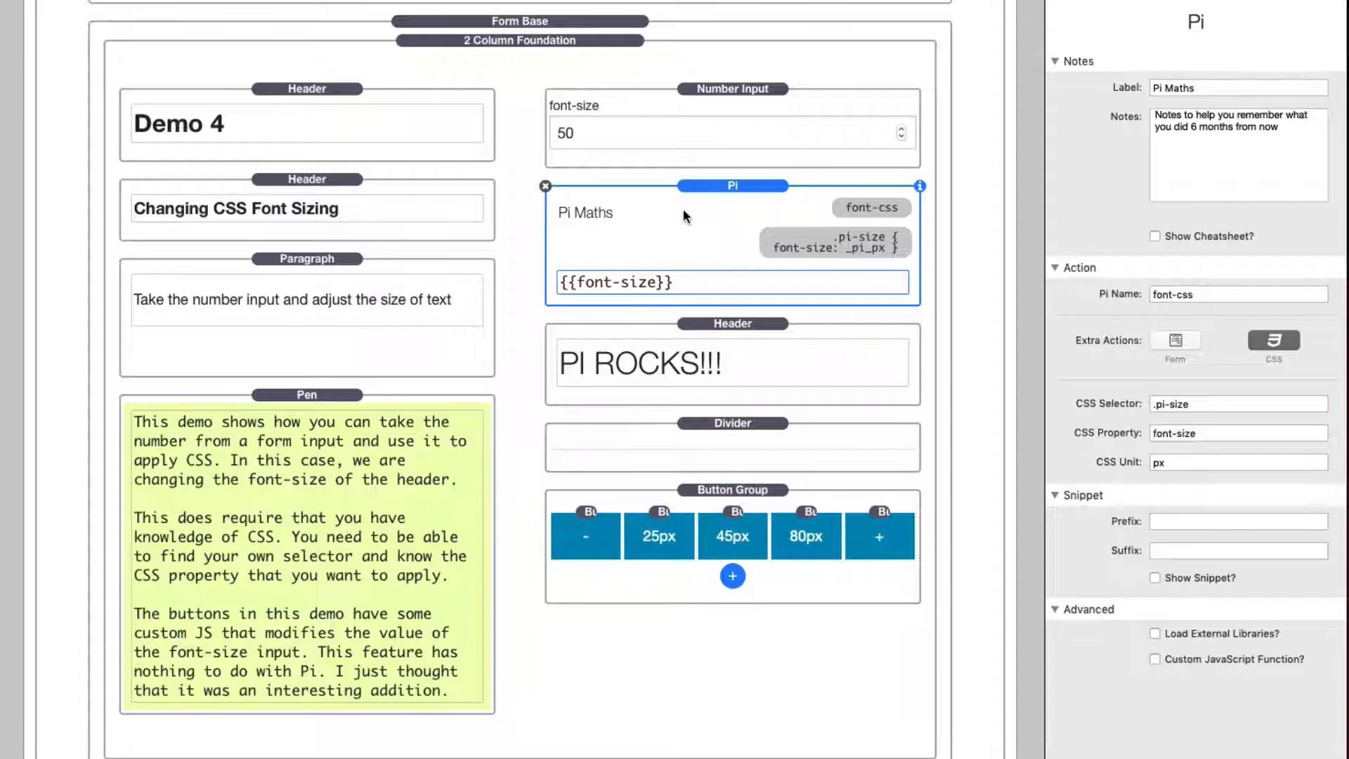
{"action": "left_click", "coordinate": [720, 107]}
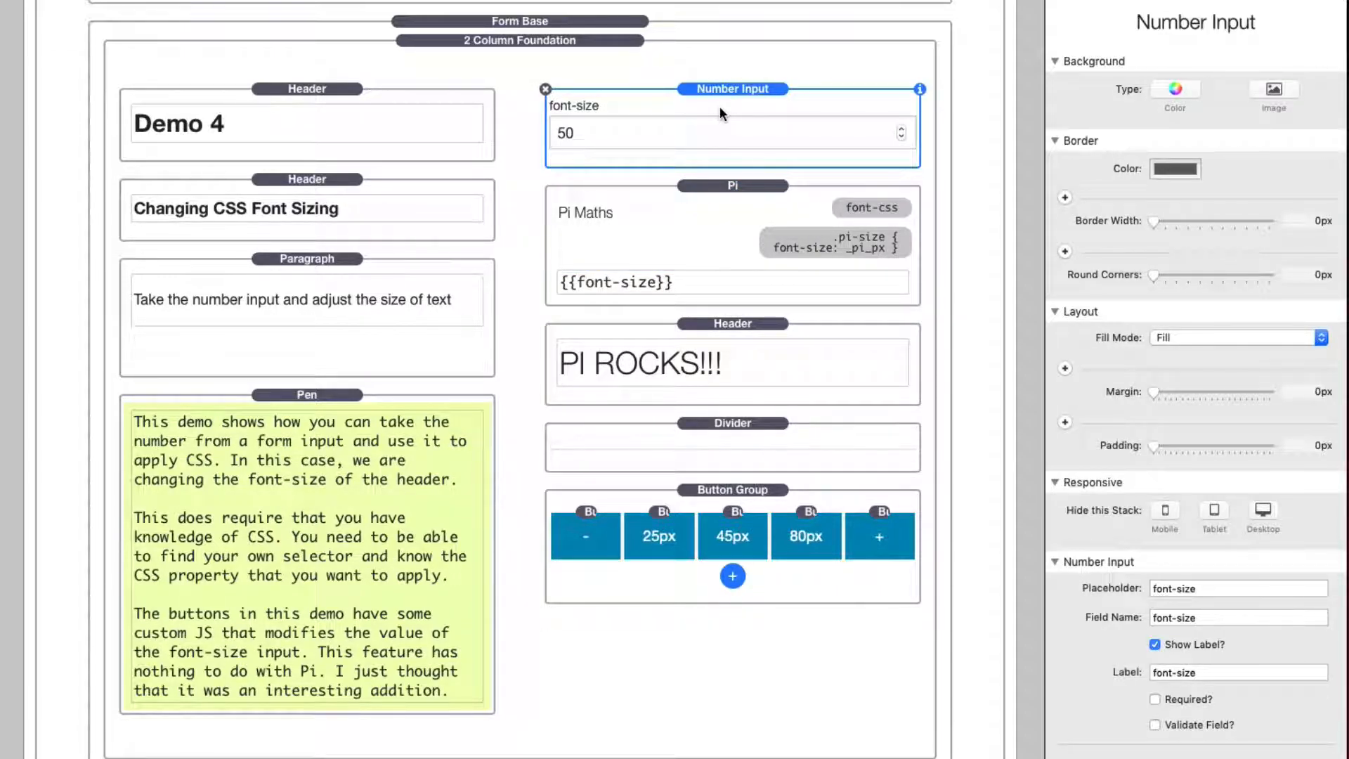
{"action": "left_click", "coordinate": [693, 209]}
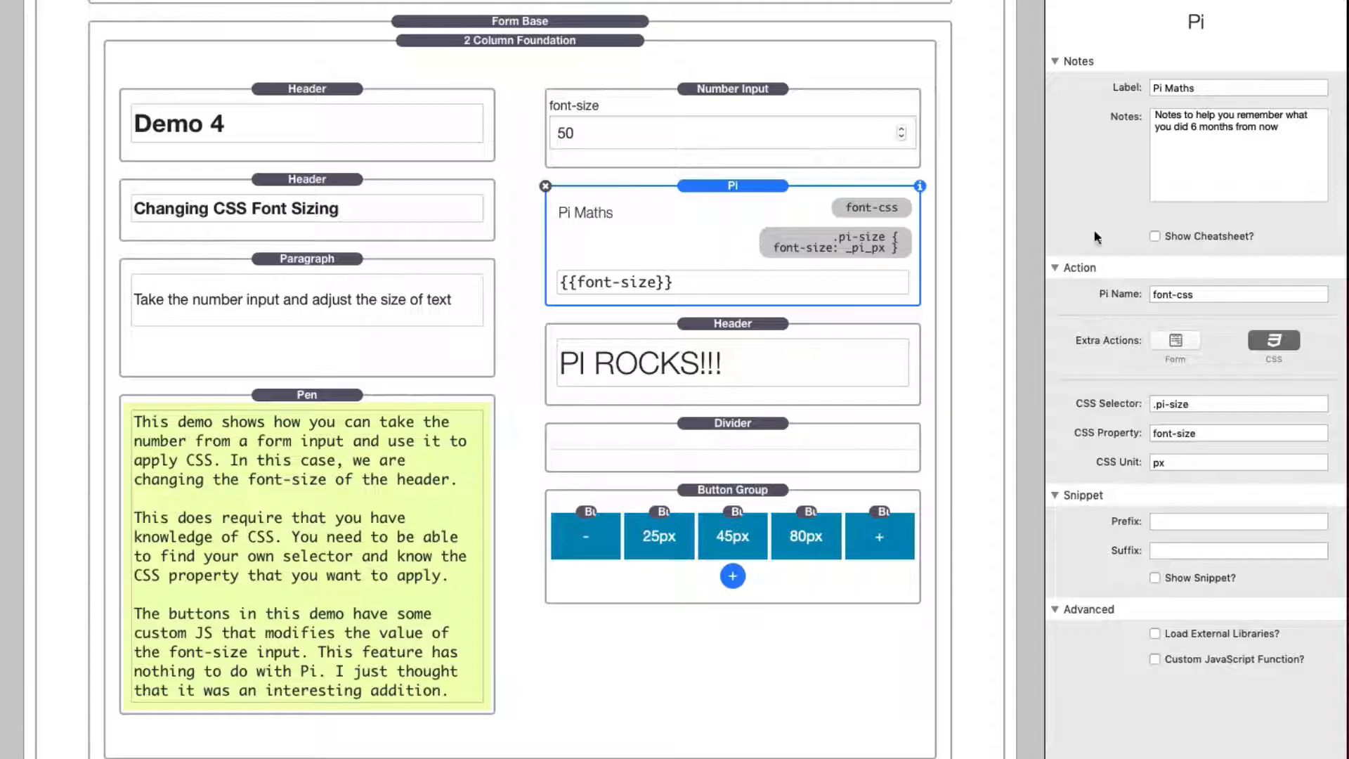
Step: Examine the Pi stack's CSS Selector value, including its leading dot and the class name after it
{"action": "left_click", "coordinate": [1222, 406]}
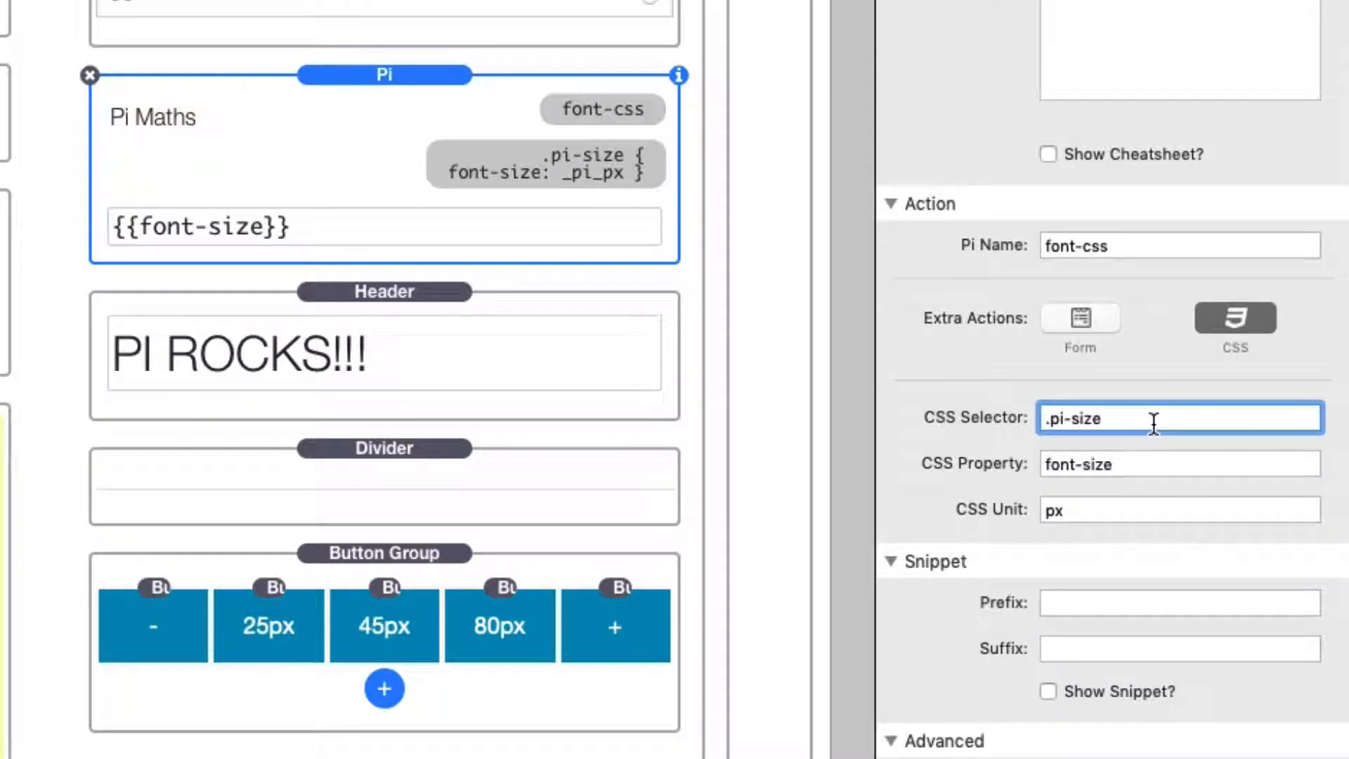
{"action": "key", "text": "super+a"}
{"action": "key", "text": "Left"}
{"action": "key", "text": "Right"}
{"action": "key", "text": "super+a"}
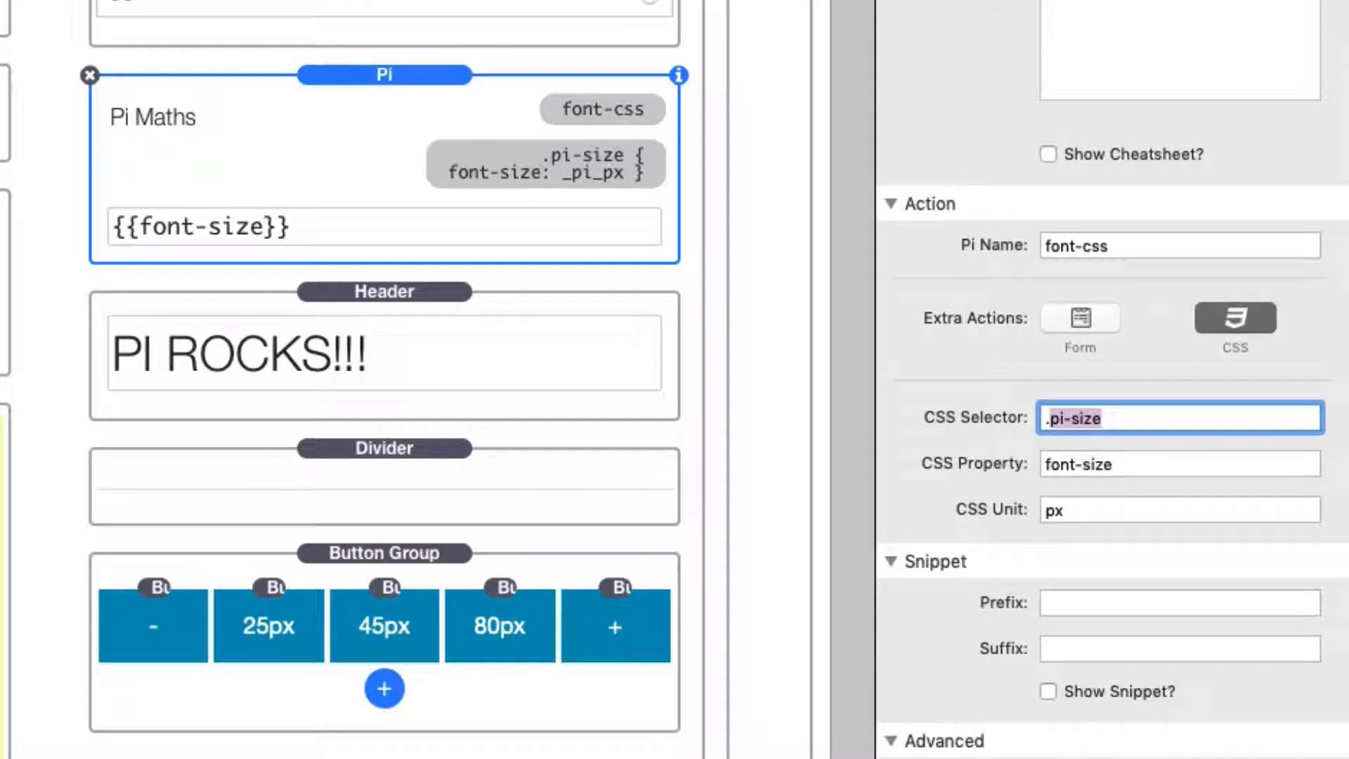
{"action": "key", "text": "Right"}
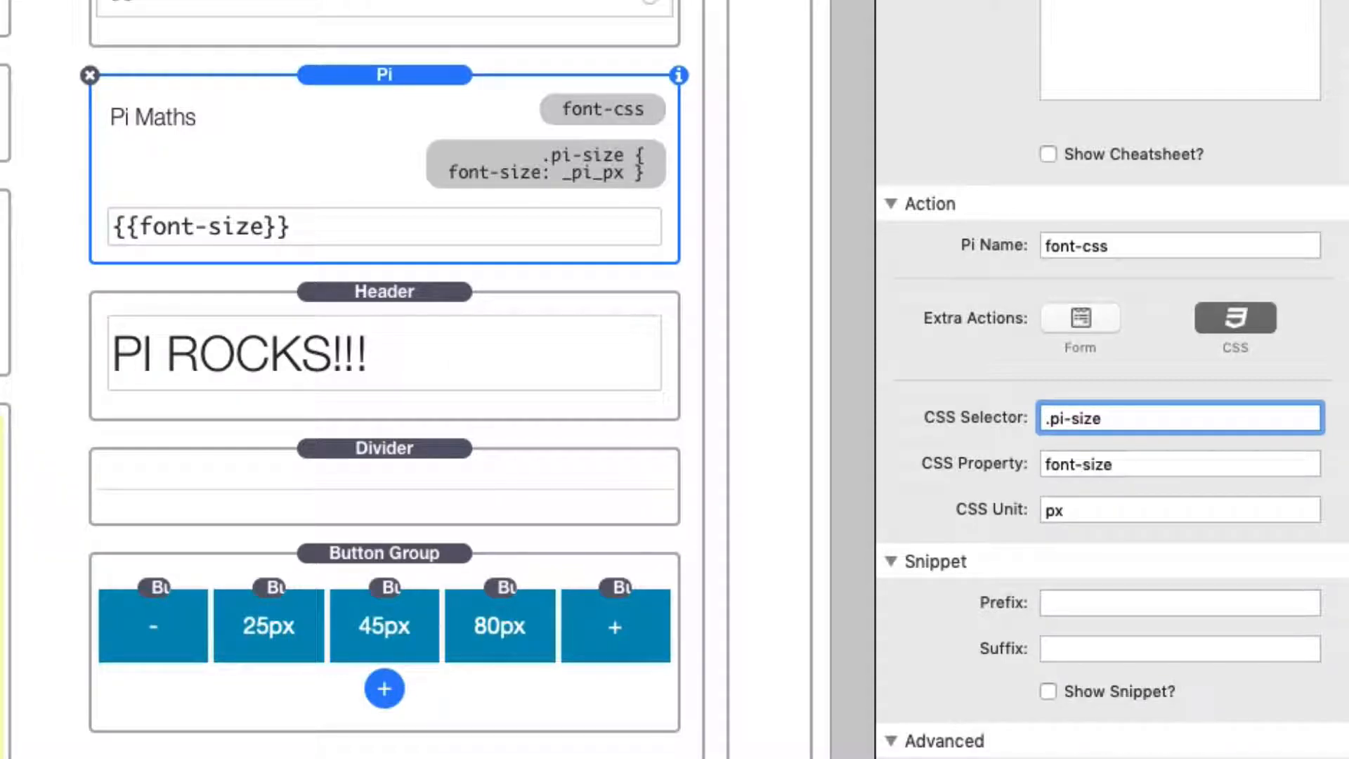
{"action": "key", "text": "shift+alt+Left"}
{"action": "key", "text": "shift+alt+Left"}
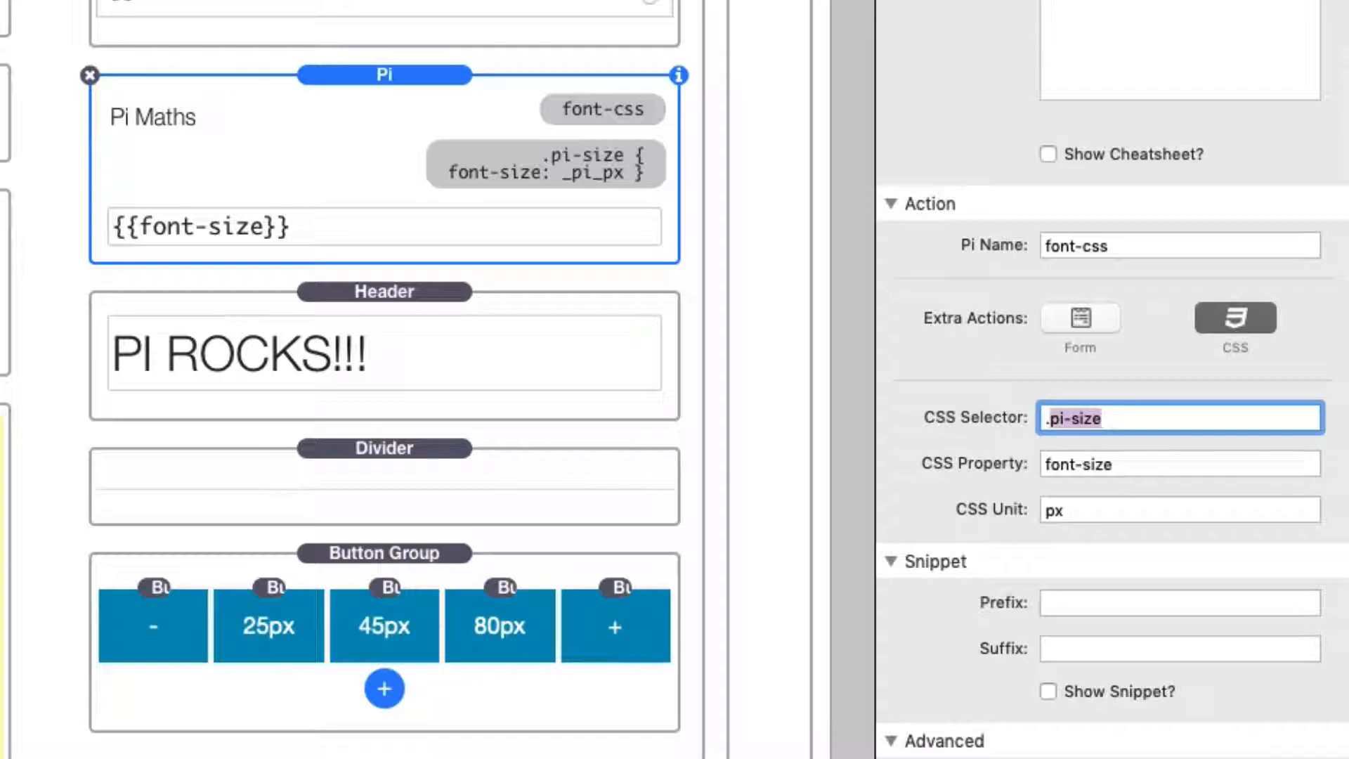
{"action": "key", "text": "Left"}
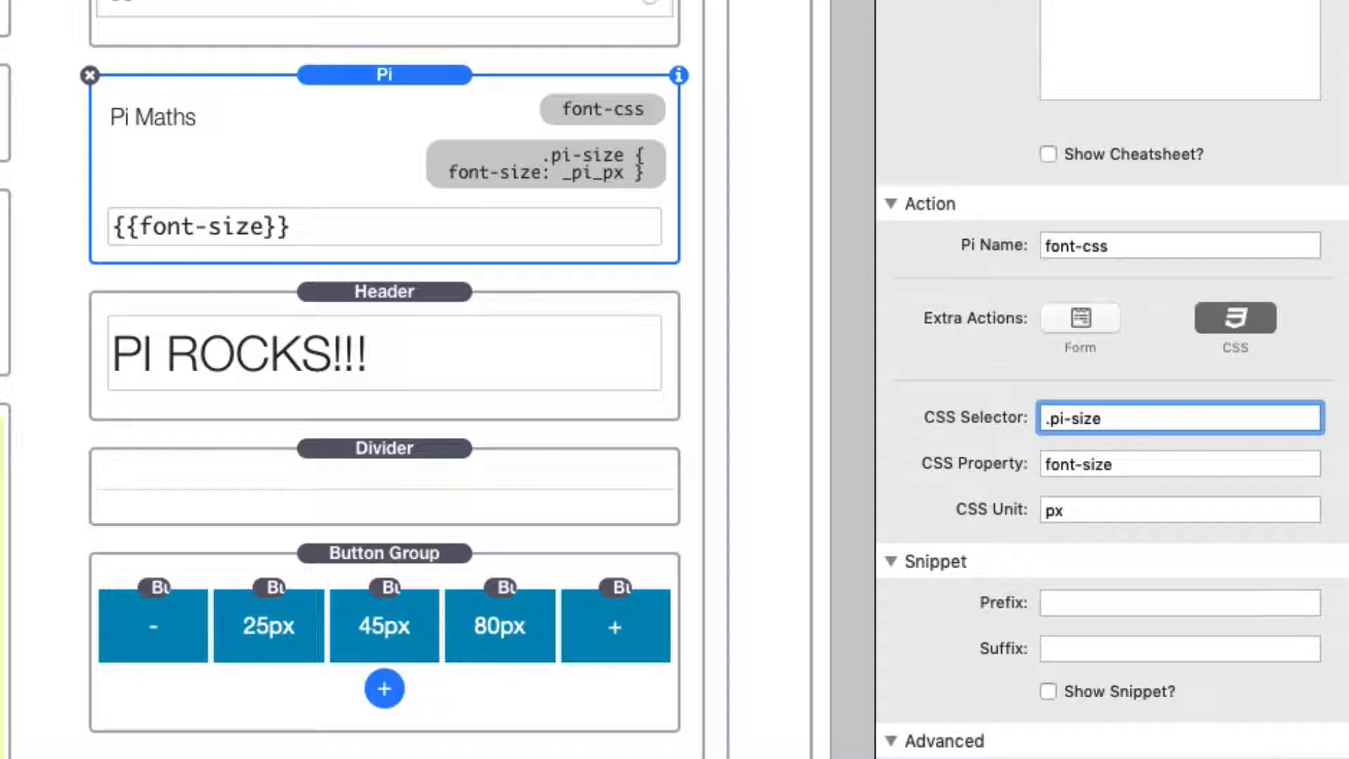
{"action": "key", "text": "shift+Left"}
{"action": "key", "text": "Right"}
Step: Check the custom class assigned to the PI ROCKS!!! header
{"action": "left_click", "coordinate": [397, 297]}
{"action": "left_click", "coordinate": [397, 296]}
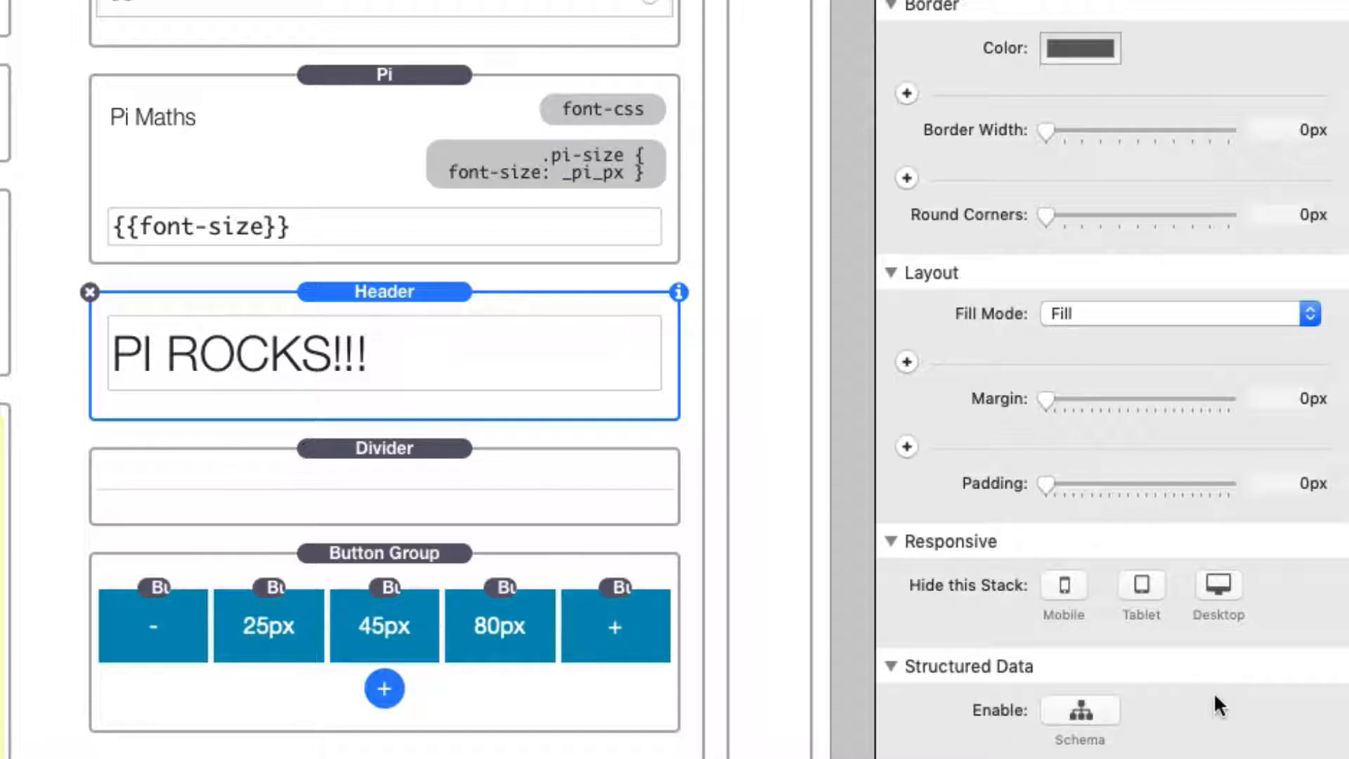
{"action": "scroll", "coordinate": [1214, 695], "scroll_direction": "down", "scroll_amount": 5}
{"action": "scroll", "coordinate": [1214, 695], "scroll_direction": "up", "scroll_amount": 2}
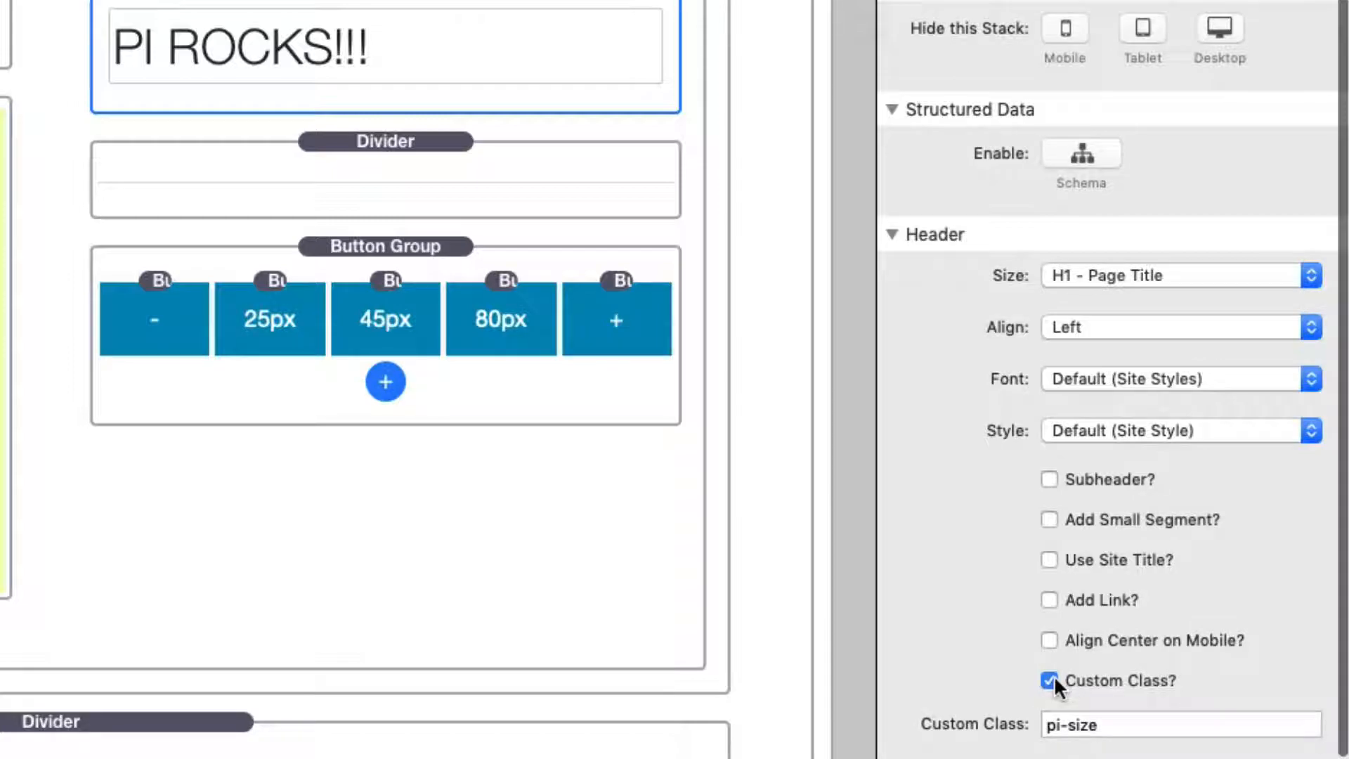
{"action": "left_click", "coordinate": [1140, 720]}
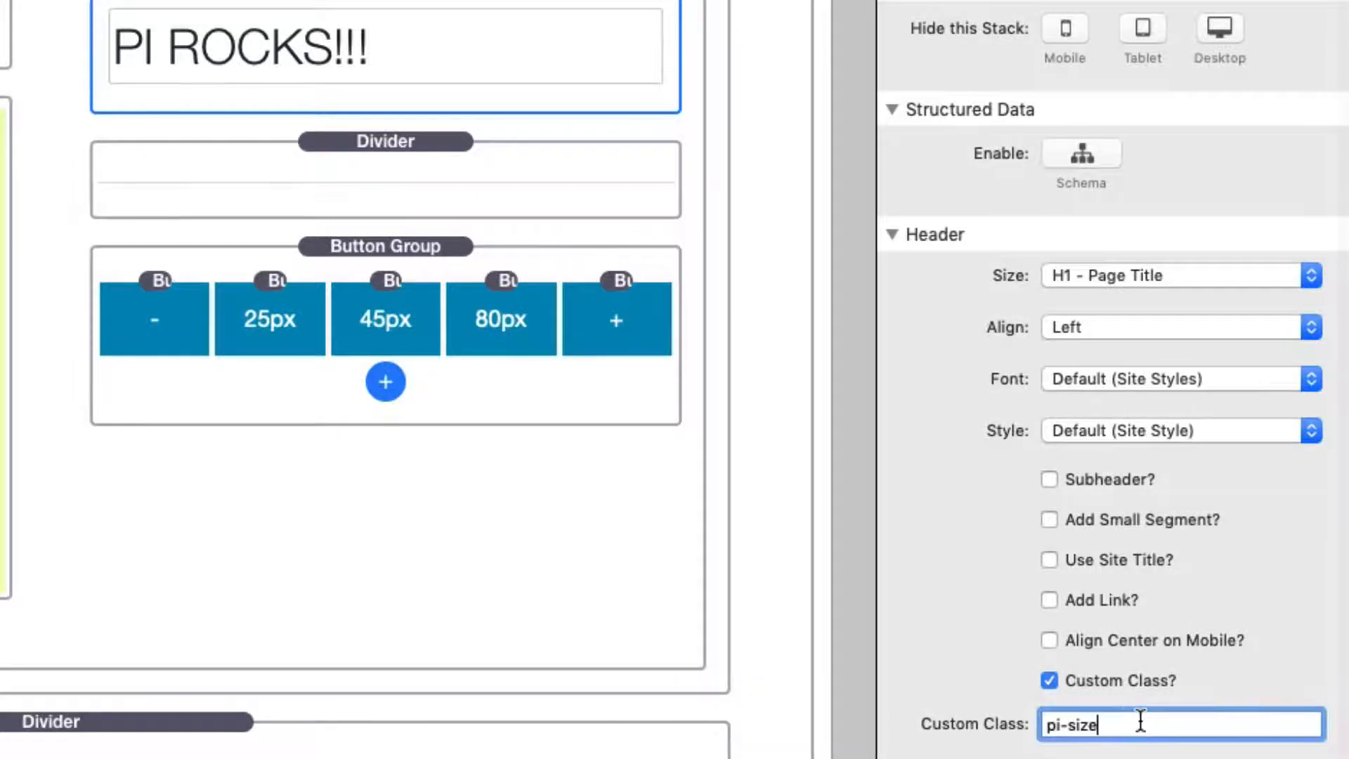
{"action": "left_click_drag", "start_coordinate": [1105, 722], "coordinate": [873, 733]}
{"action": "left_click", "coordinate": [1180, 729]}
Step: Review the Pi stack's CSS Property and CSS Unit settings and the generated CSS rule
{"action": "left_click", "coordinate": [520, 29]}
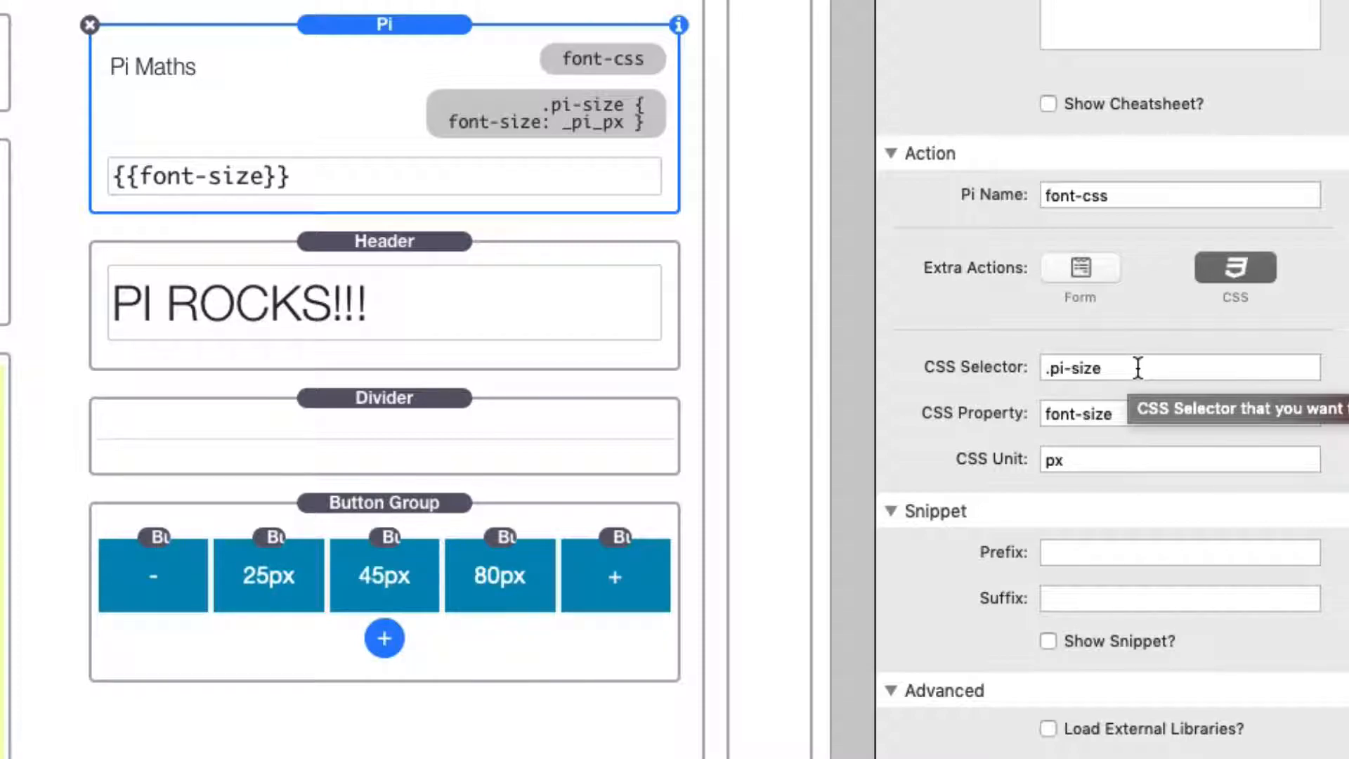
{"action": "left_click", "coordinate": [1163, 412]}
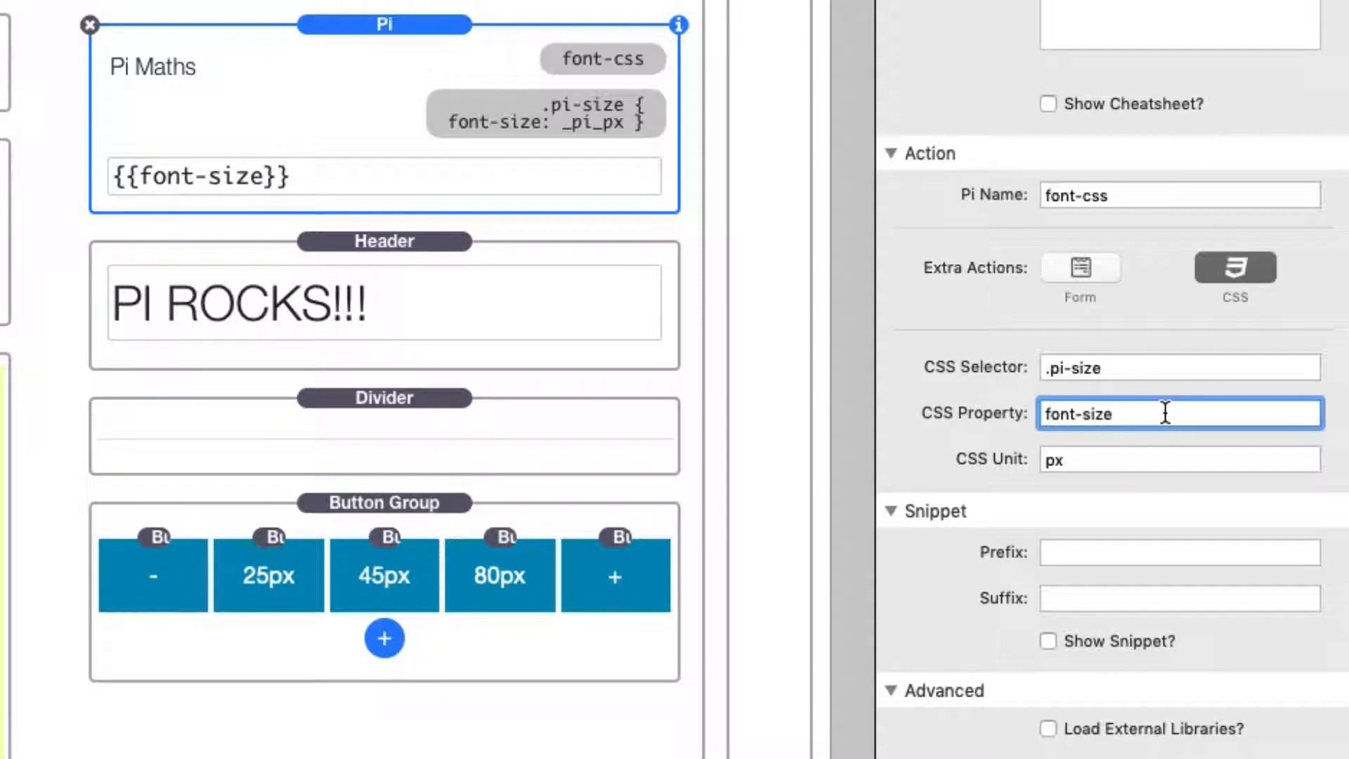
{"action": "left_click", "coordinate": [1129, 463]}
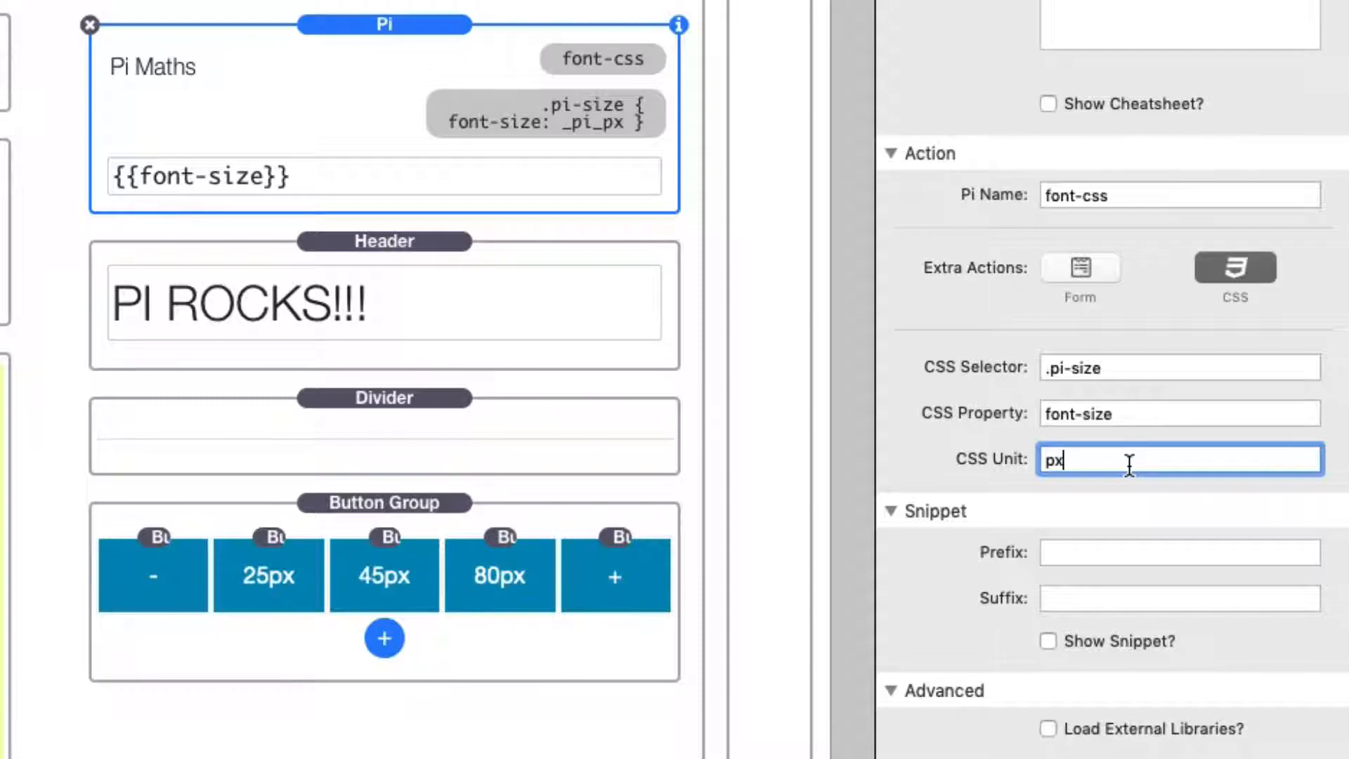
{"action": "left_click", "coordinate": [413, 74]}
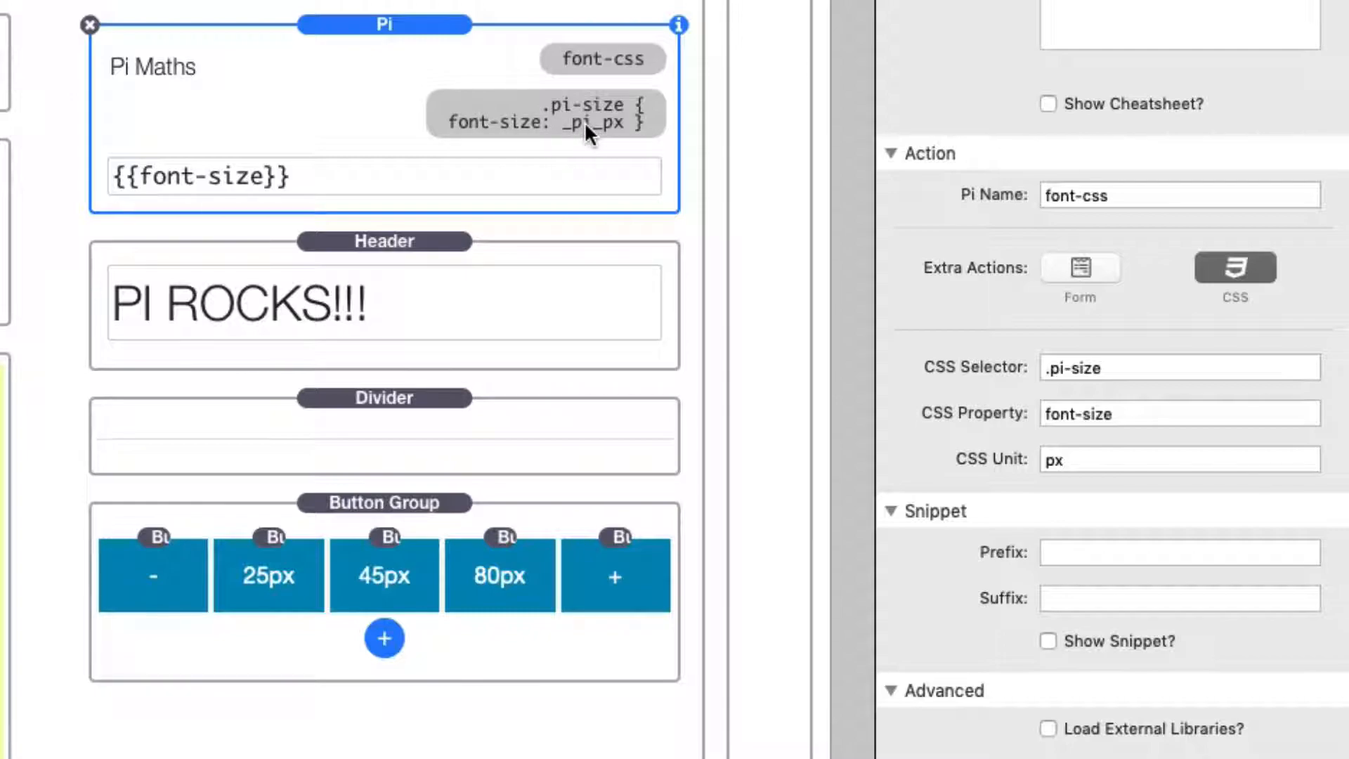
{"action": "left_click", "coordinate": [269, 1]}
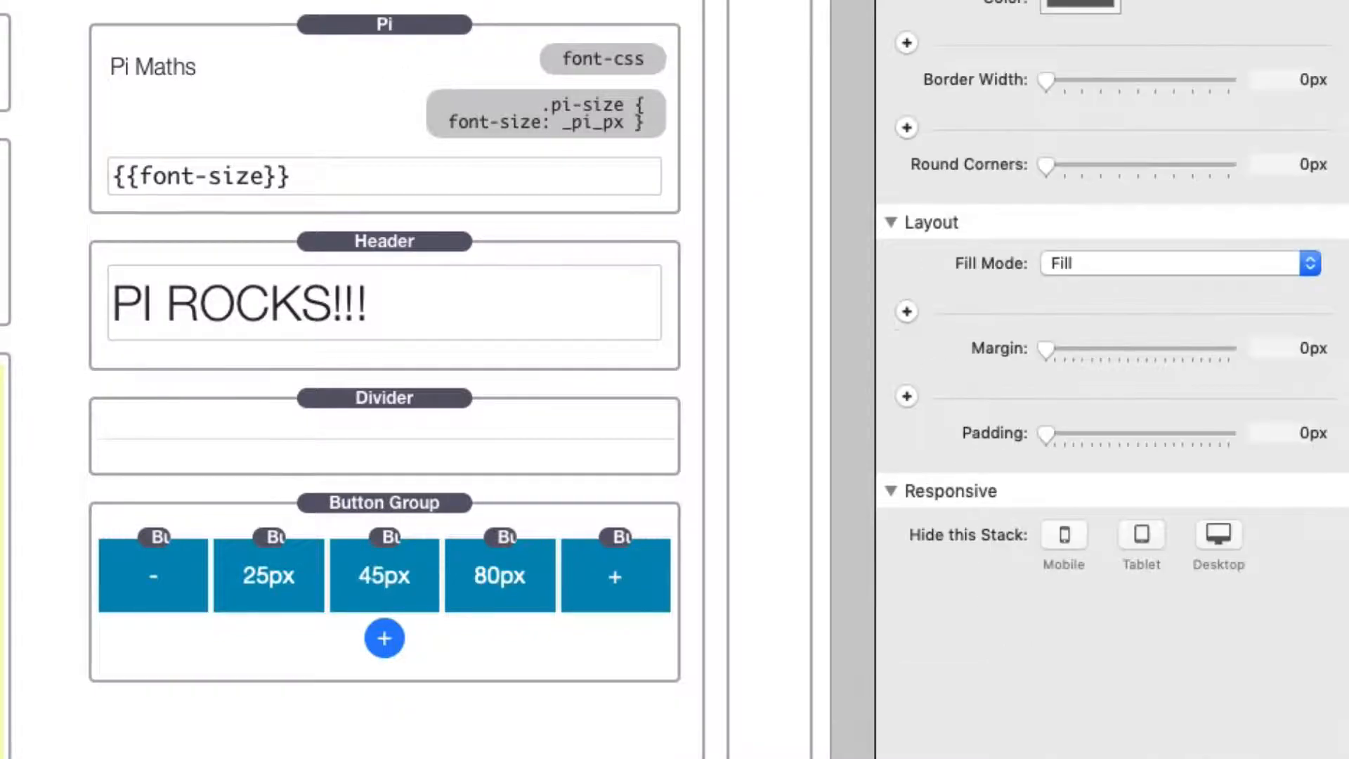
{"action": "left_click", "coordinate": [587, 108]}
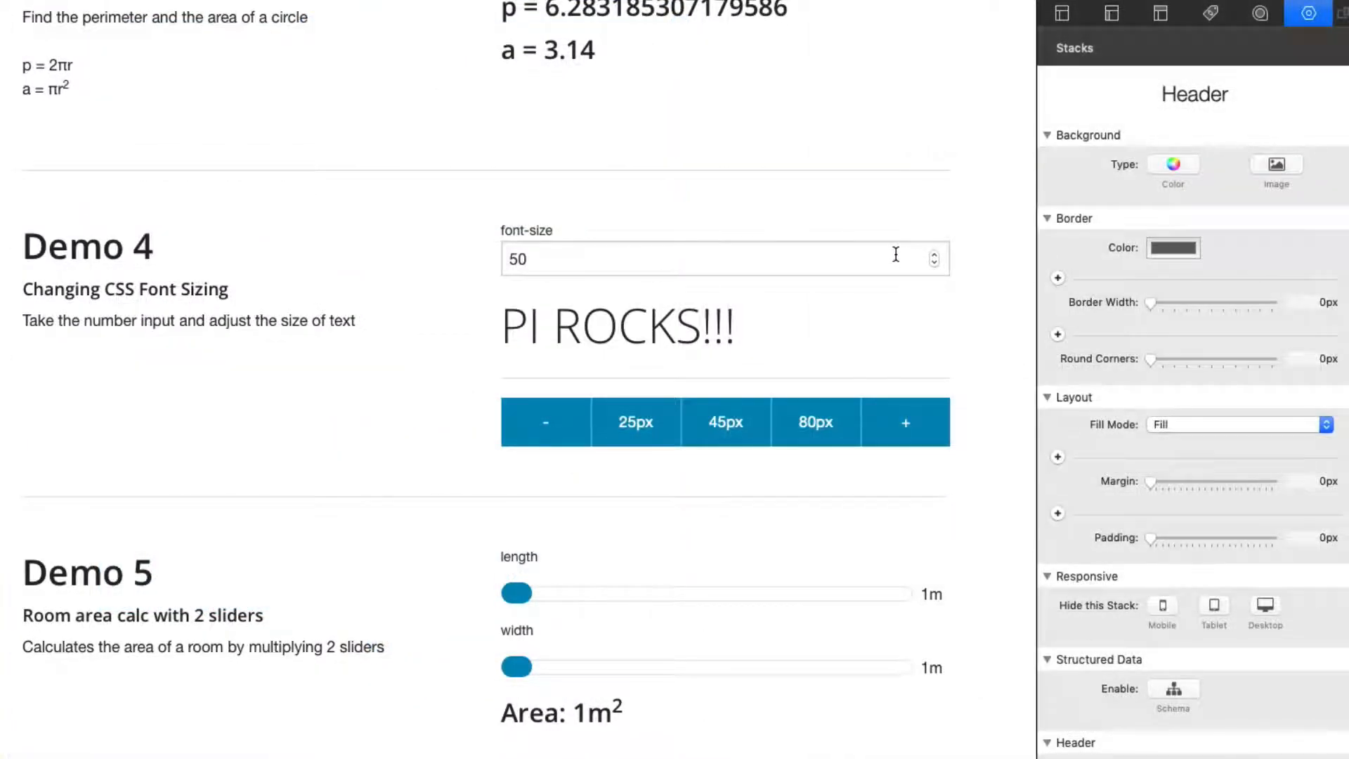
Step: In the Demo 4 preview, raise the font-size value to 73 and replace it with 25
{"action": "left_click", "coordinate": [934, 257]}
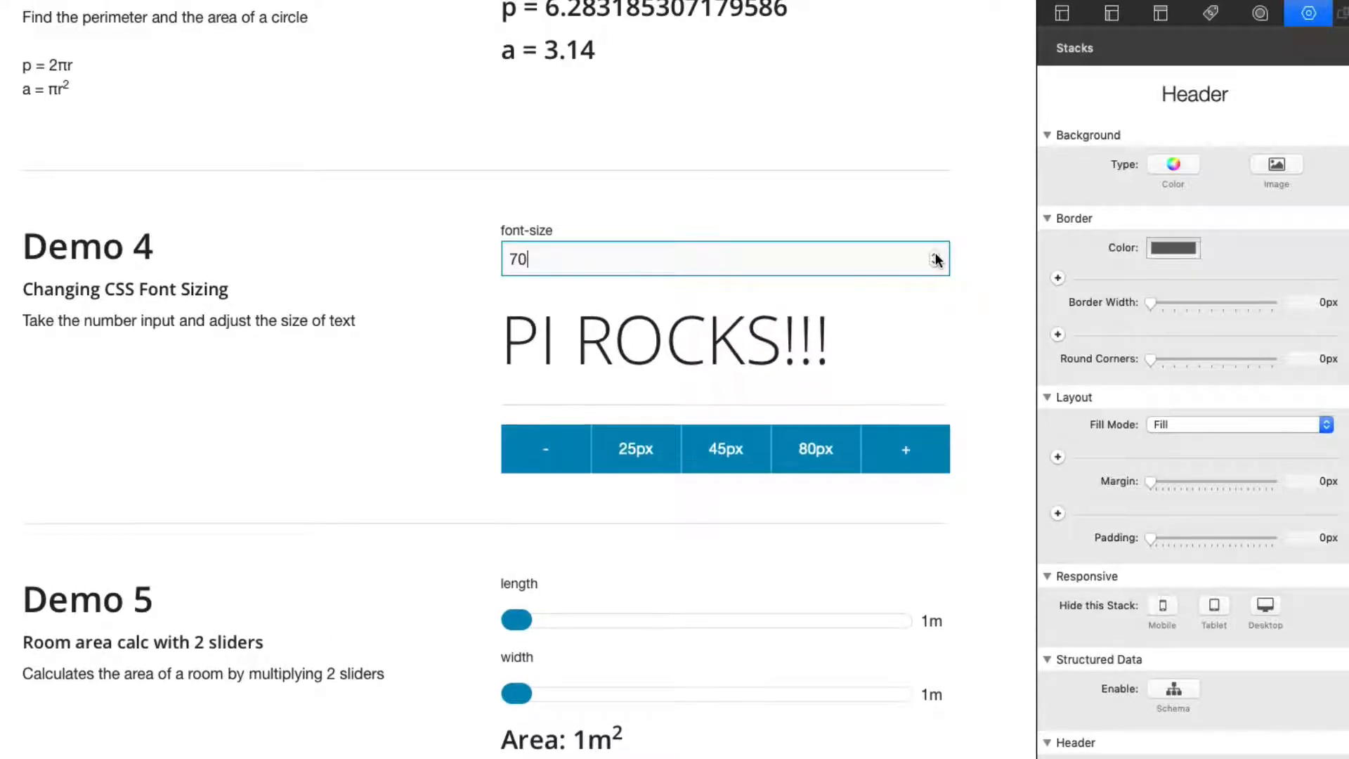
{"action": "double_click", "coordinate": [725, 267]}
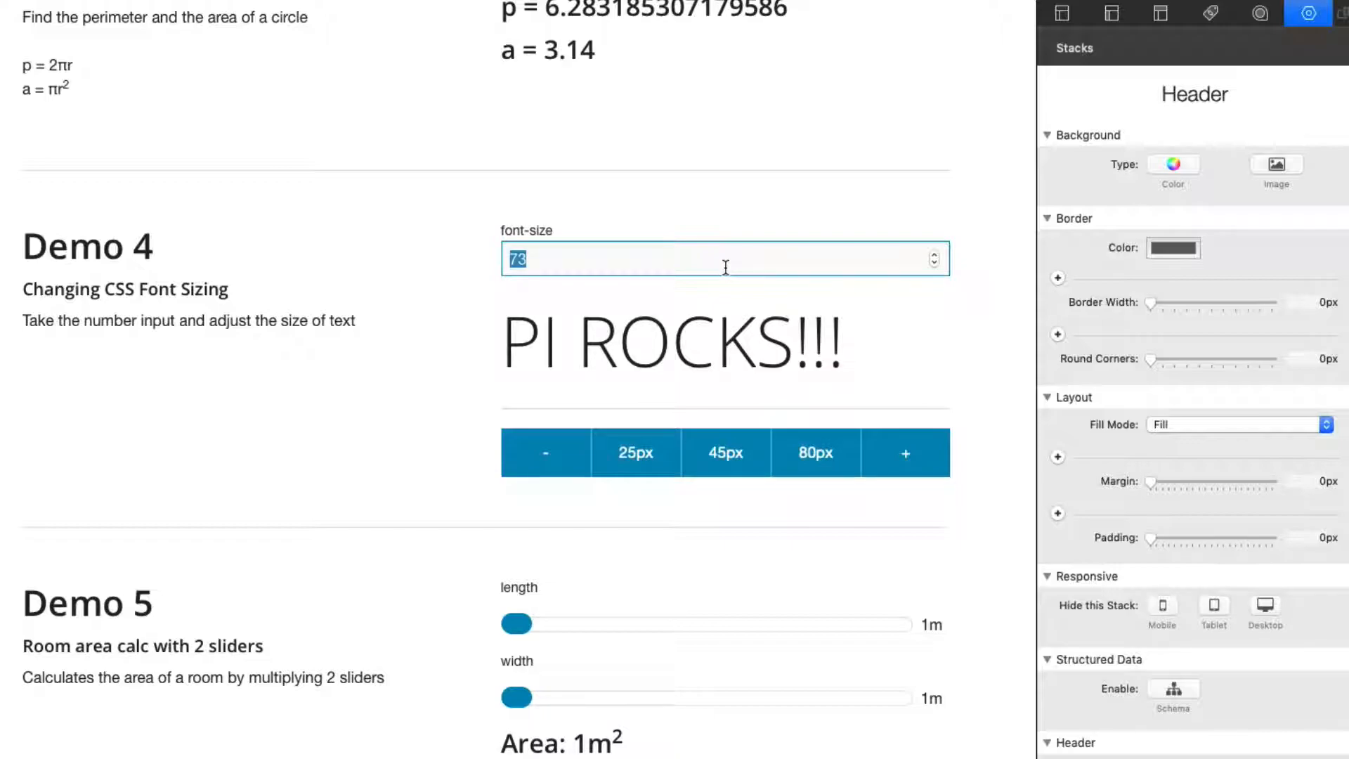
{"action": "type", "text": "25"}
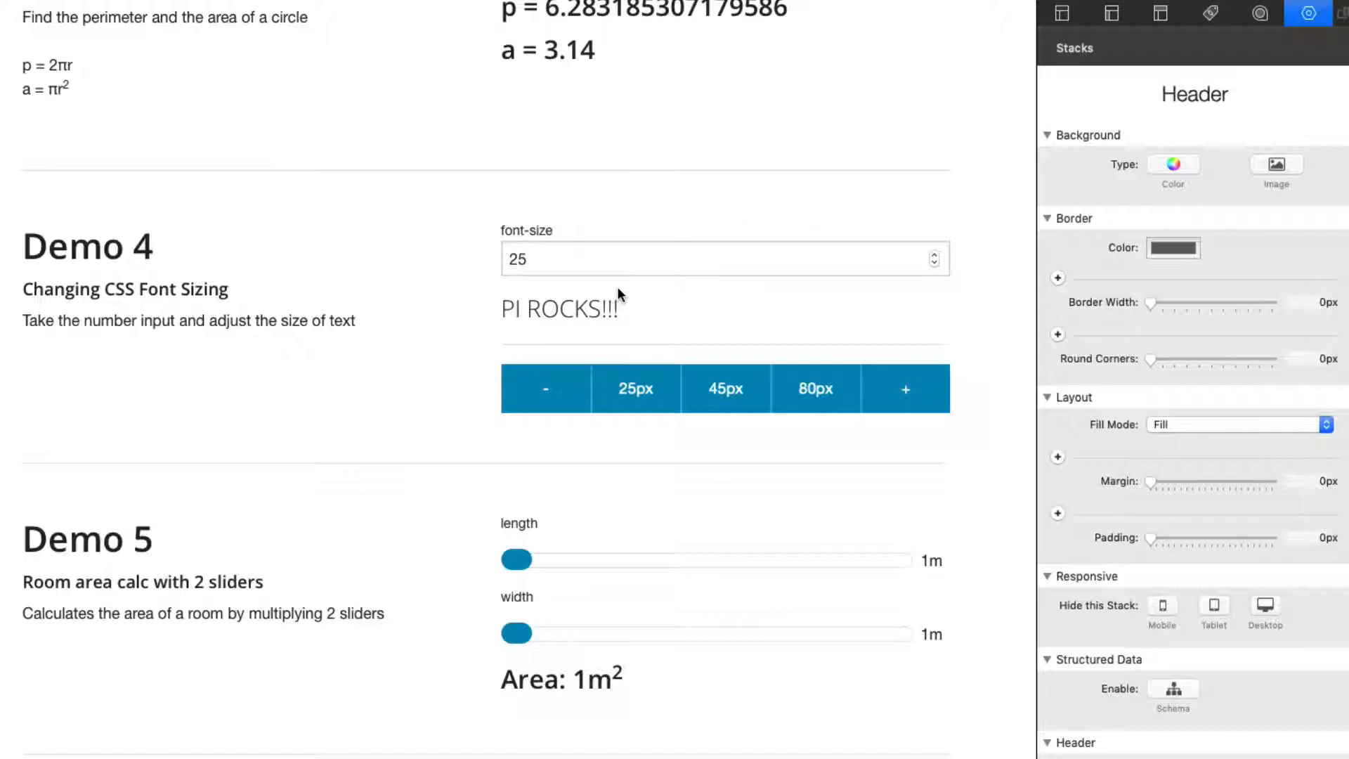
{"action": "left_click_drag", "start_coordinate": [569, 264], "coordinate": [468, 254]}
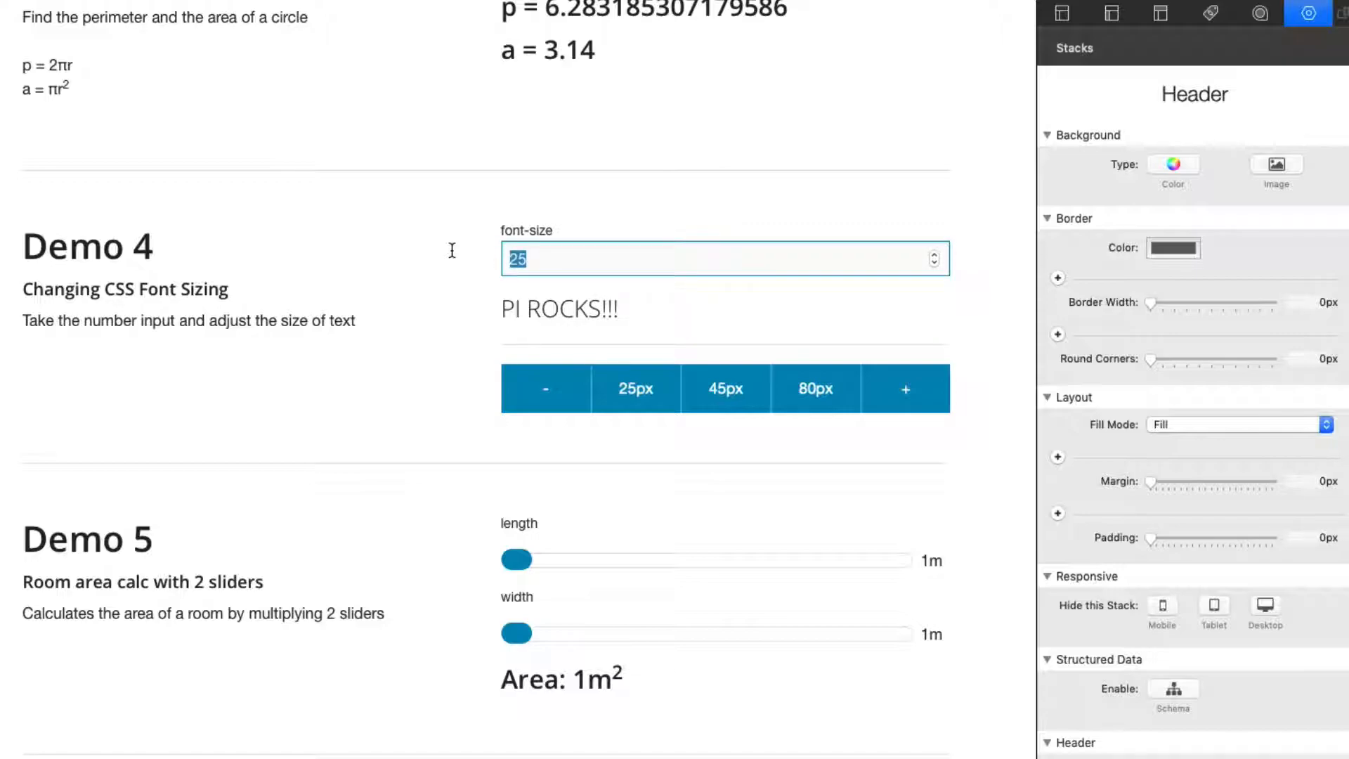
{"action": "left_click_drag", "start_coordinate": [500, 309], "coordinate": [672, 315]}
{"action": "left_click", "coordinate": [673, 316]}
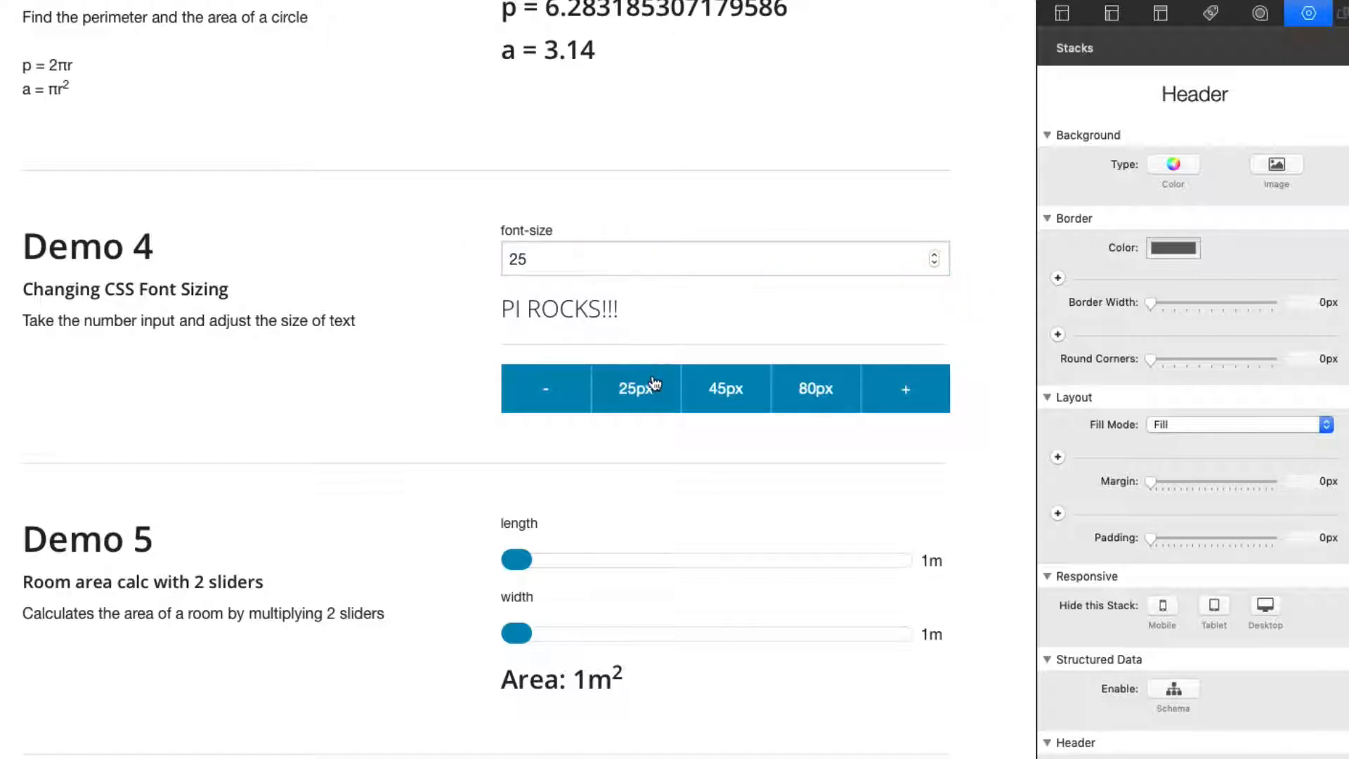
Step: Test the 45px, 80px and 25px font-size presets and decrease the size to 21
{"action": "left_click", "coordinate": [718, 397]}
{"action": "left_click", "coordinate": [813, 416]}
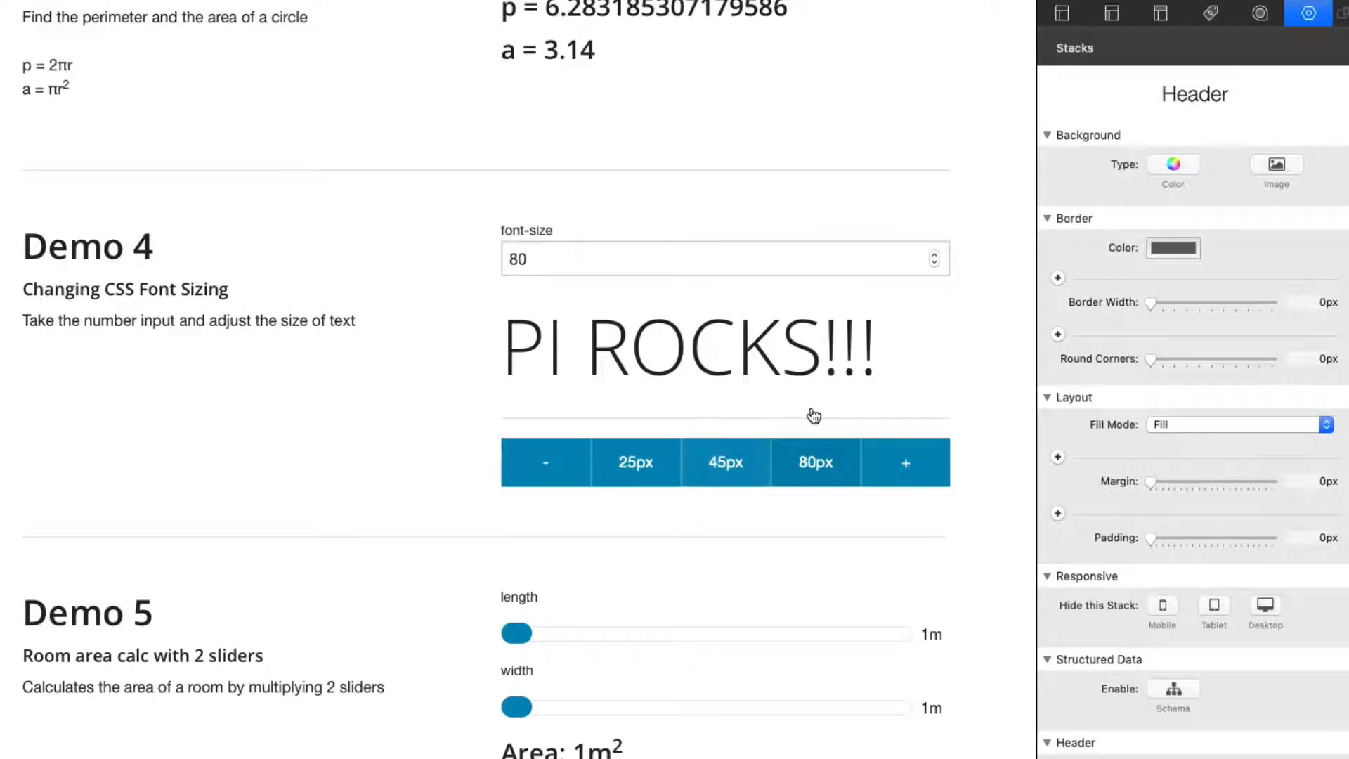
{"action": "left_click", "coordinate": [718, 456]}
{"action": "left_click", "coordinate": [644, 426]}
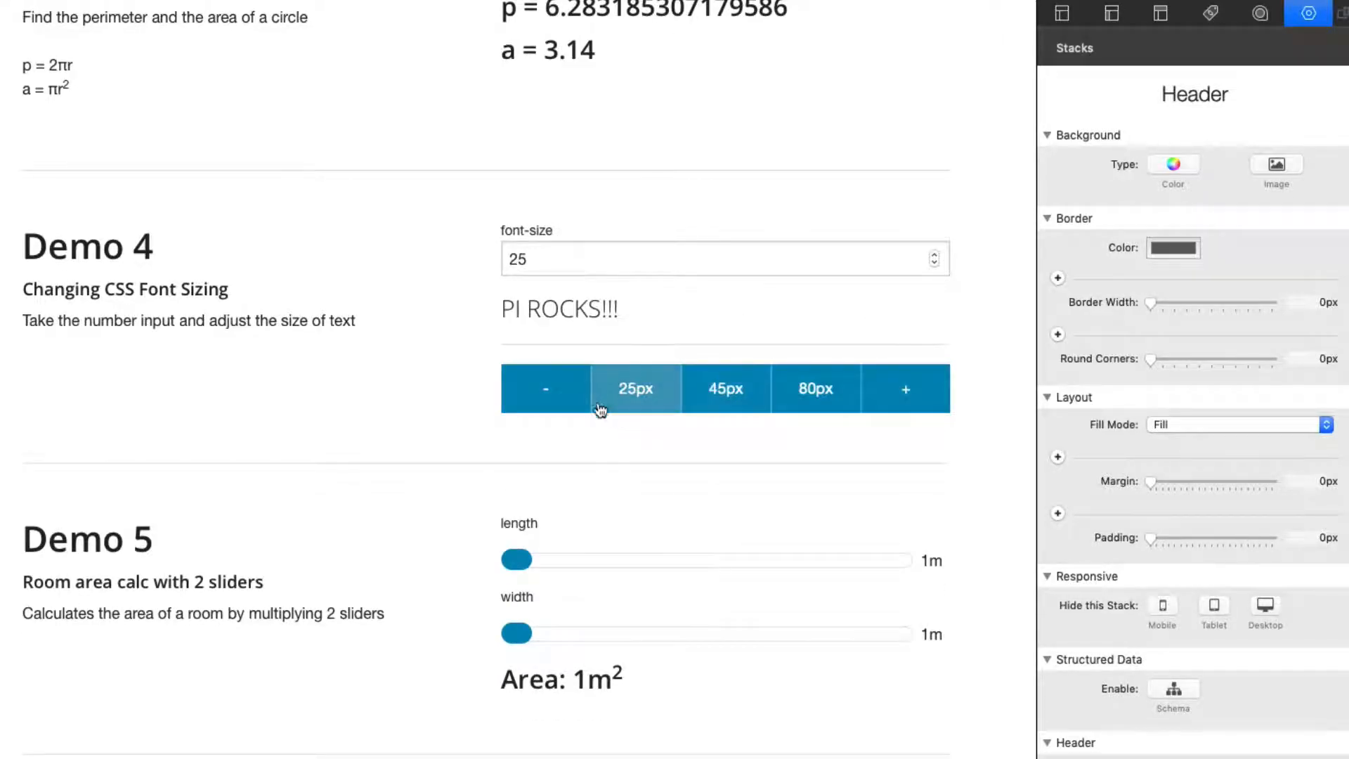
{"action": "left_click", "coordinate": [553, 387]}
{"action": "left_click", "coordinate": [557, 391]}
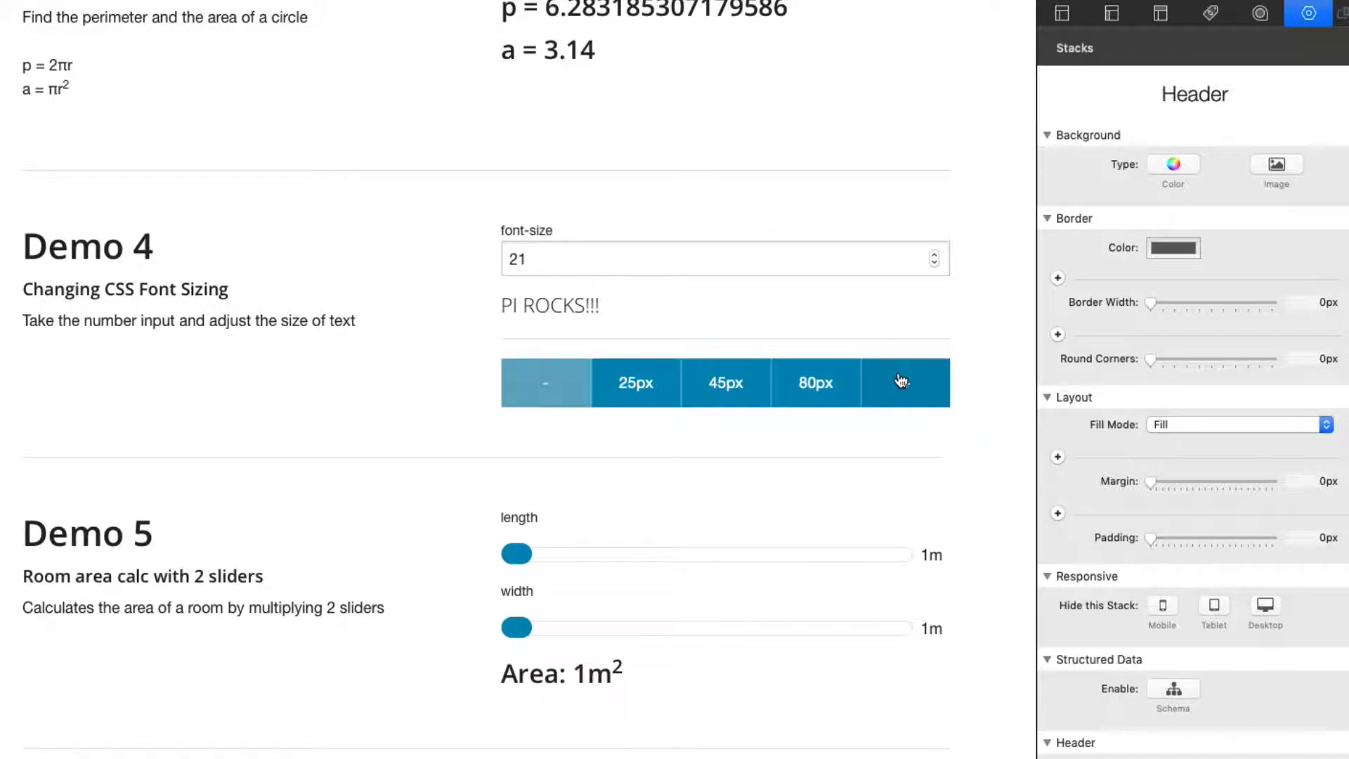
Step: Increase the header's font size in small increments and cycle through the presets, ending on 80px
{"action": "left_click", "coordinate": [895, 384]}
{"action": "left_click", "coordinate": [895, 385]}
{"action": "left_click", "coordinate": [899, 383]}
{"action": "left_click", "coordinate": [831, 392]}
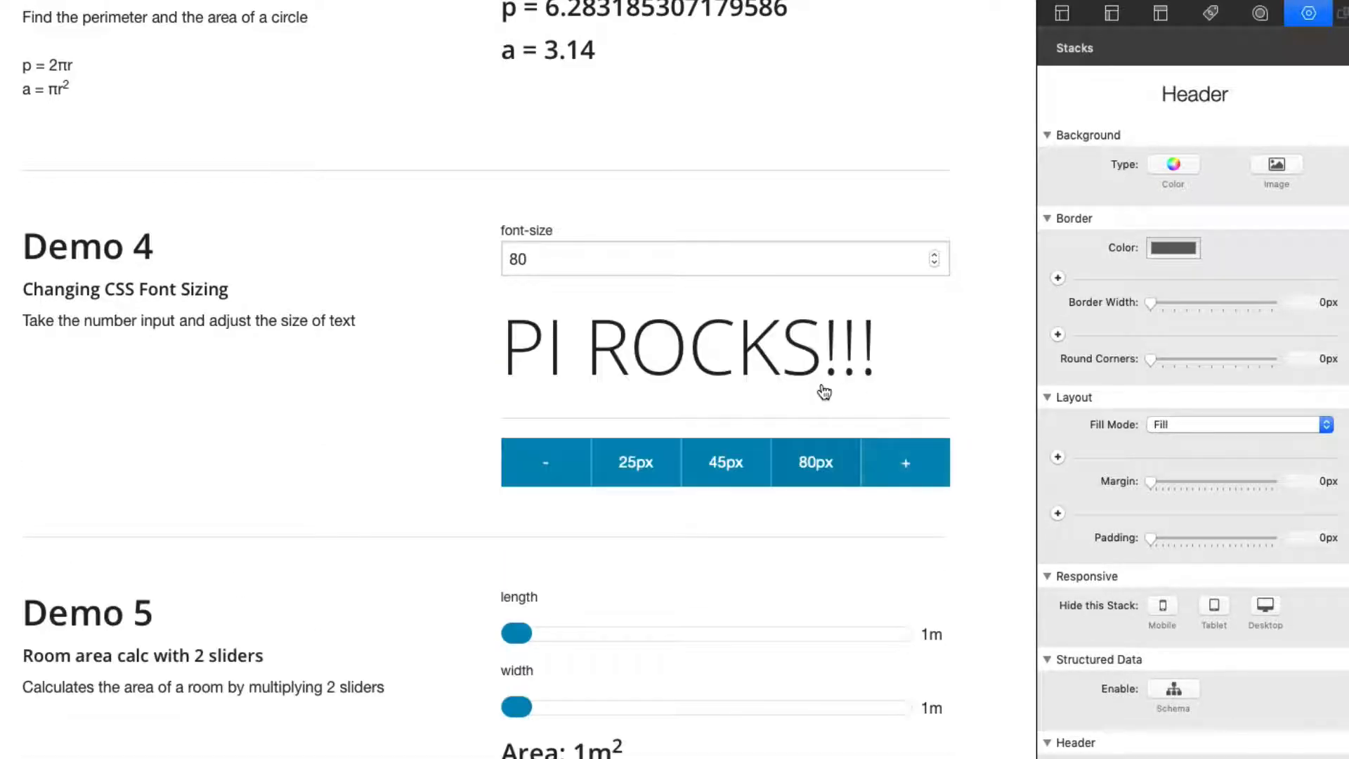
{"action": "left_click", "coordinate": [718, 460]}
{"action": "left_click", "coordinate": [635, 417]}
{"action": "left_click", "coordinate": [691, 407]}
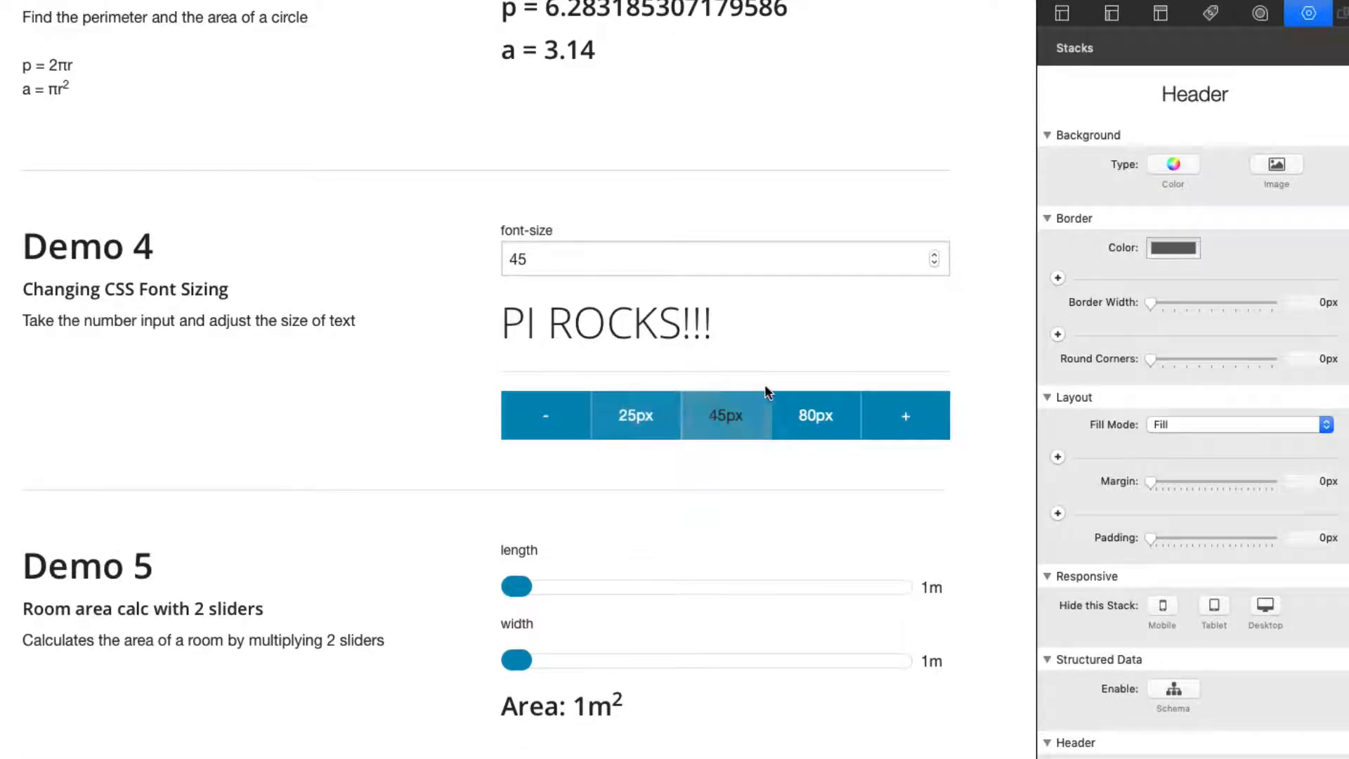
{"action": "left_click", "coordinate": [808, 407]}
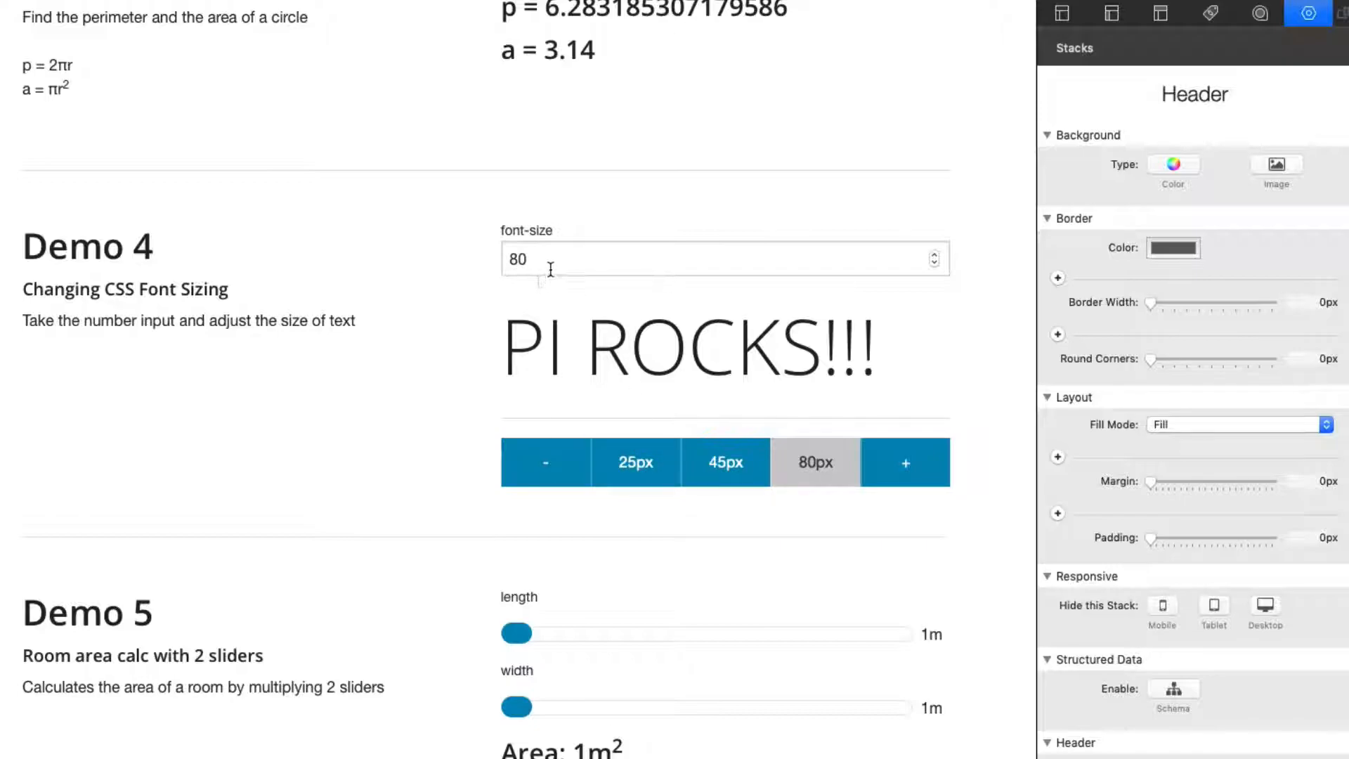
Step: Highlight the font-size field's value and apply the 25px, 45px and 80px presets in turn
{"action": "left_click", "coordinate": [534, 259]}
{"action": "double_click", "coordinate": [534, 259]}
{"action": "left_click", "coordinate": [567, 261]}
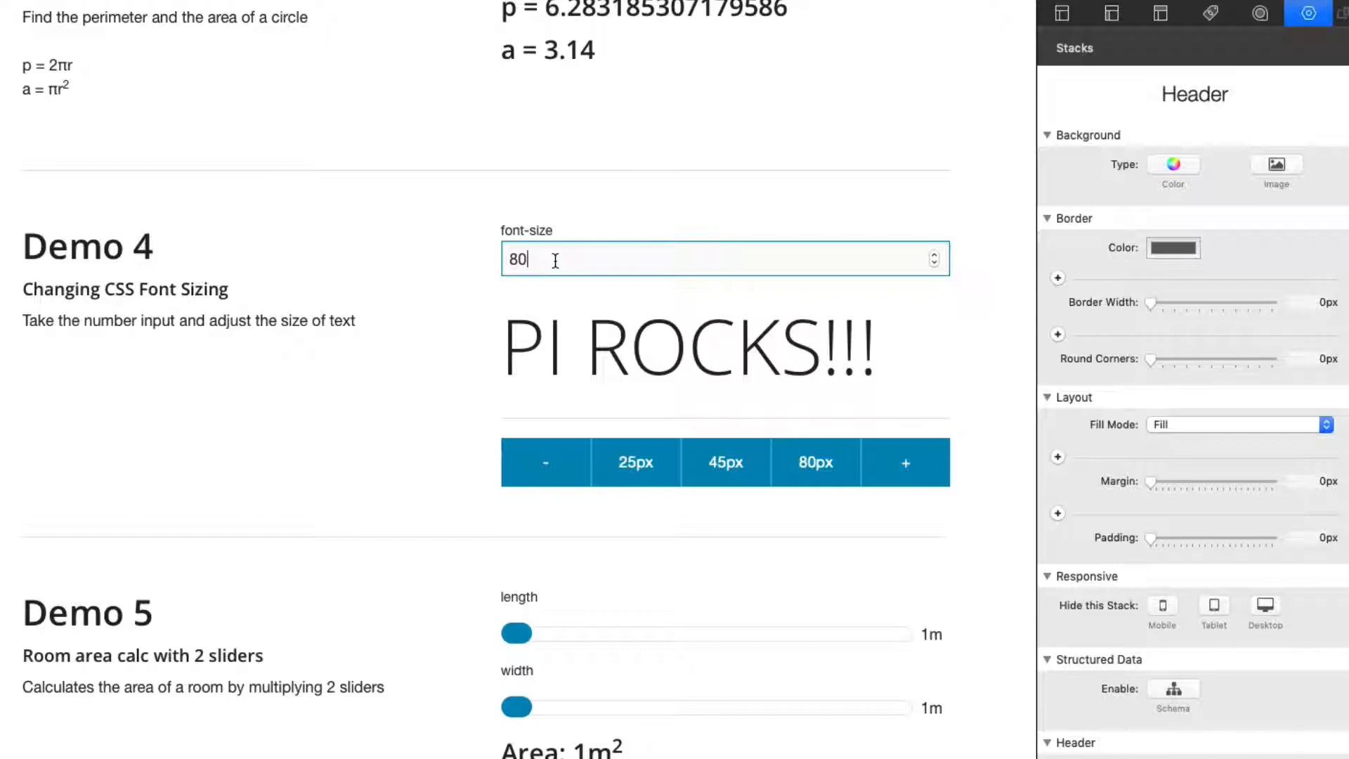
{"action": "double_click", "coordinate": [545, 262]}
{"action": "left_click", "coordinate": [635, 479]}
{"action": "left_click", "coordinate": [727, 393]}
{"action": "left_click", "coordinate": [811, 414]}
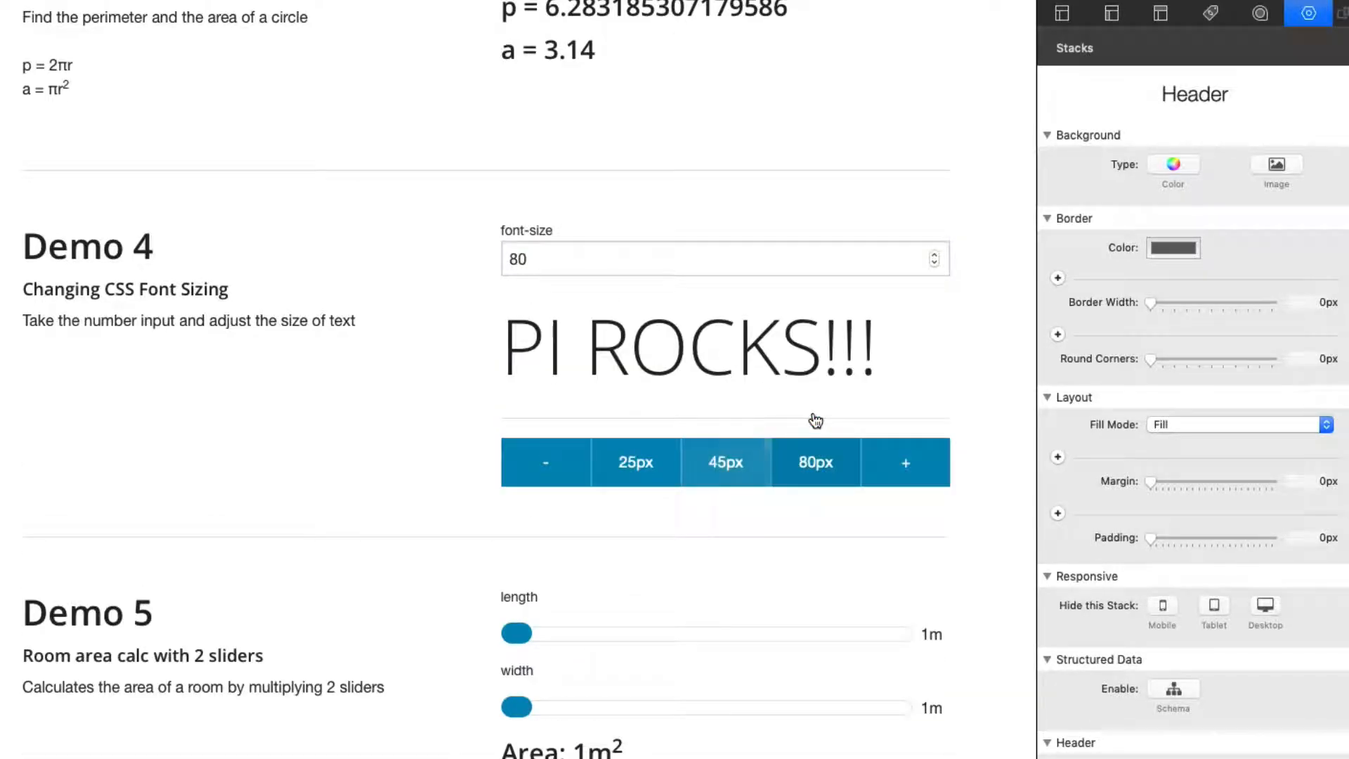
Step: Test increasing the size from 80px and decreasing it from 25px to 24, finishing on the 45px preset
{"action": "left_click", "coordinate": [896, 465]}
{"action": "left_click", "coordinate": [897, 465]}
{"action": "left_click", "coordinate": [896, 465]}
{"action": "left_click", "coordinate": [896, 465]}
{"action": "left_click", "coordinate": [636, 474]}
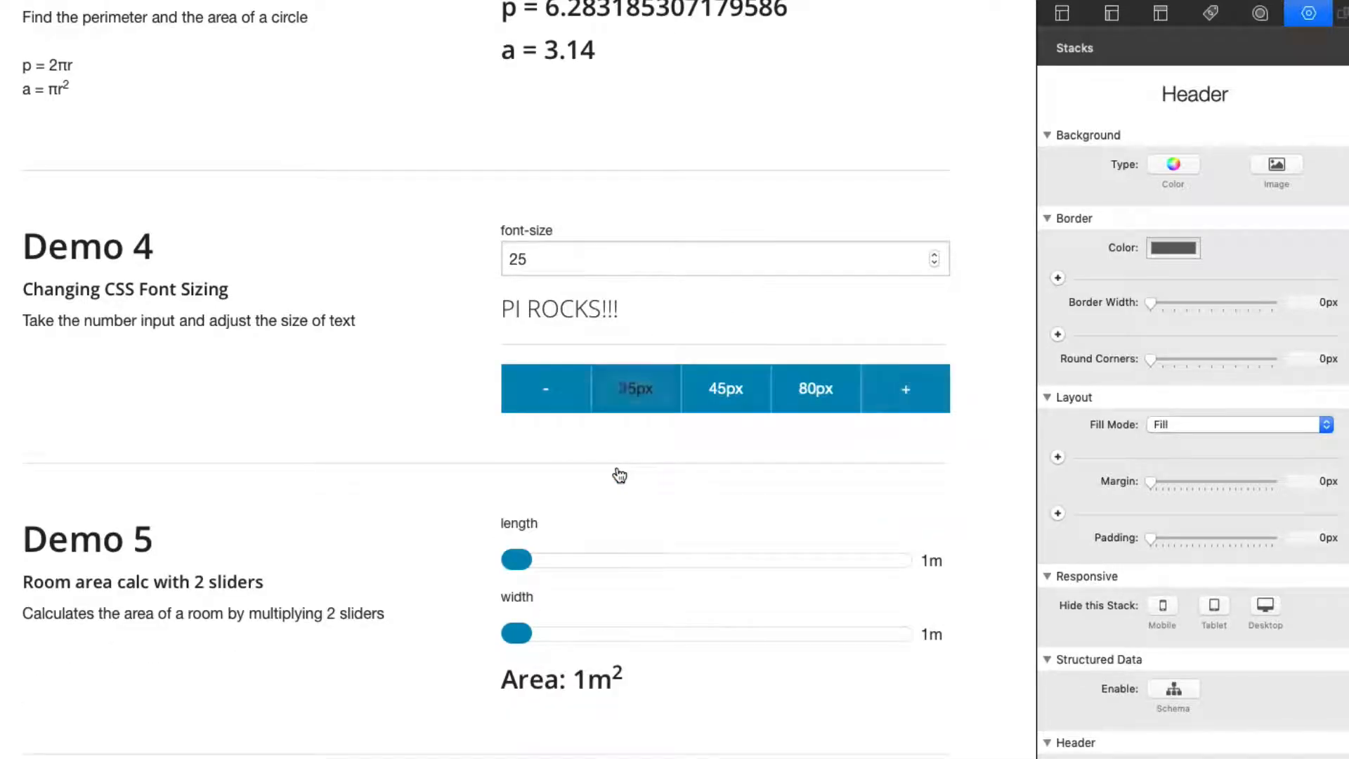
{"action": "left_click", "coordinate": [543, 387]}
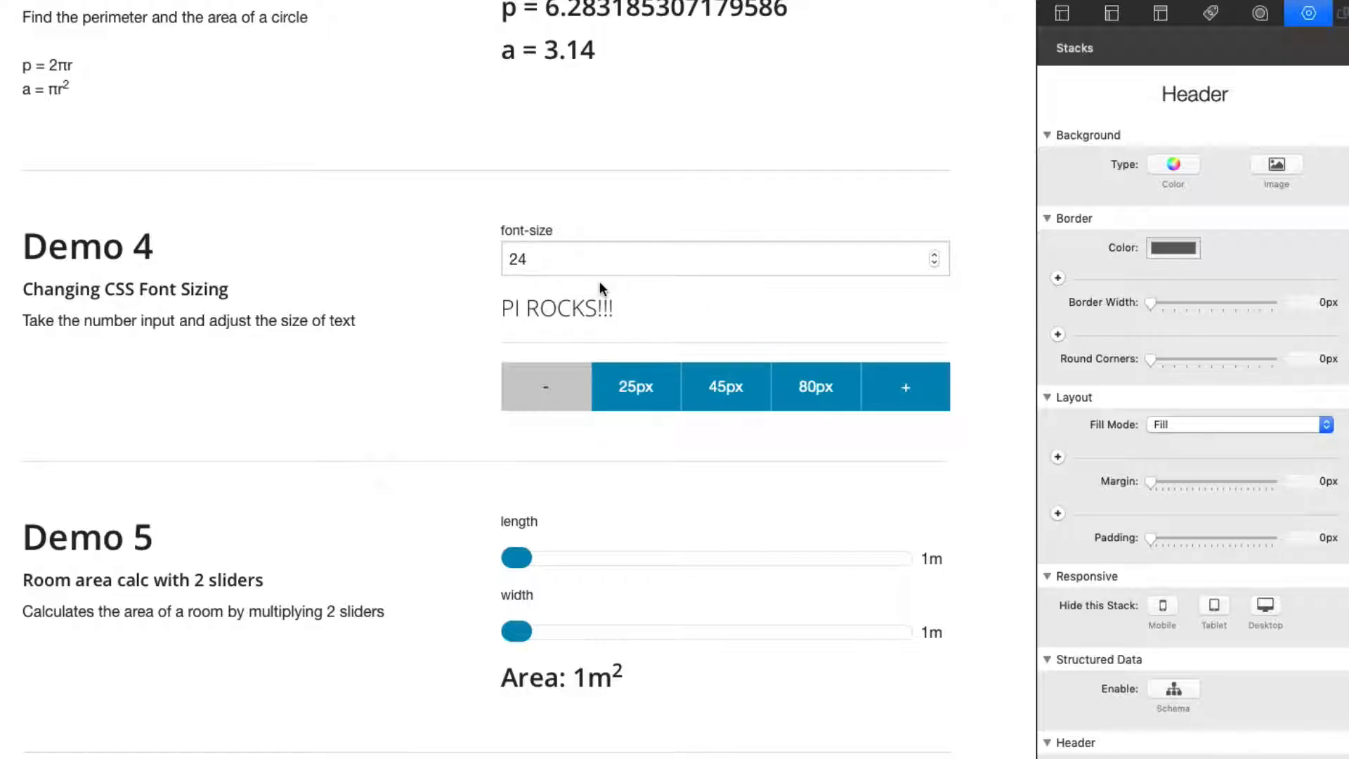
{"action": "left_click", "coordinate": [730, 386]}
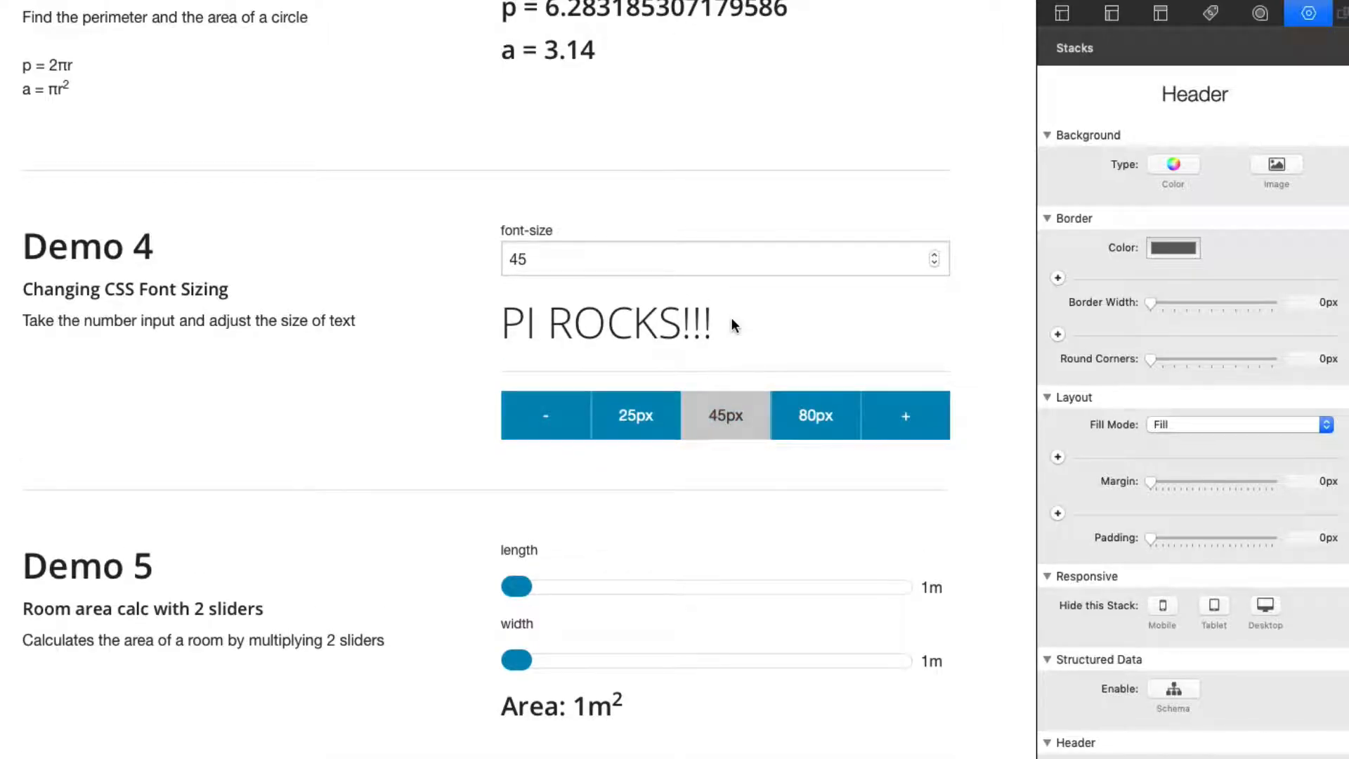
Step: Leave the preview and examine the JavaScript link behind the 25px button in the Demo 4 button group, leaving it unchanged
{"action": "key", "text": "super+r"}
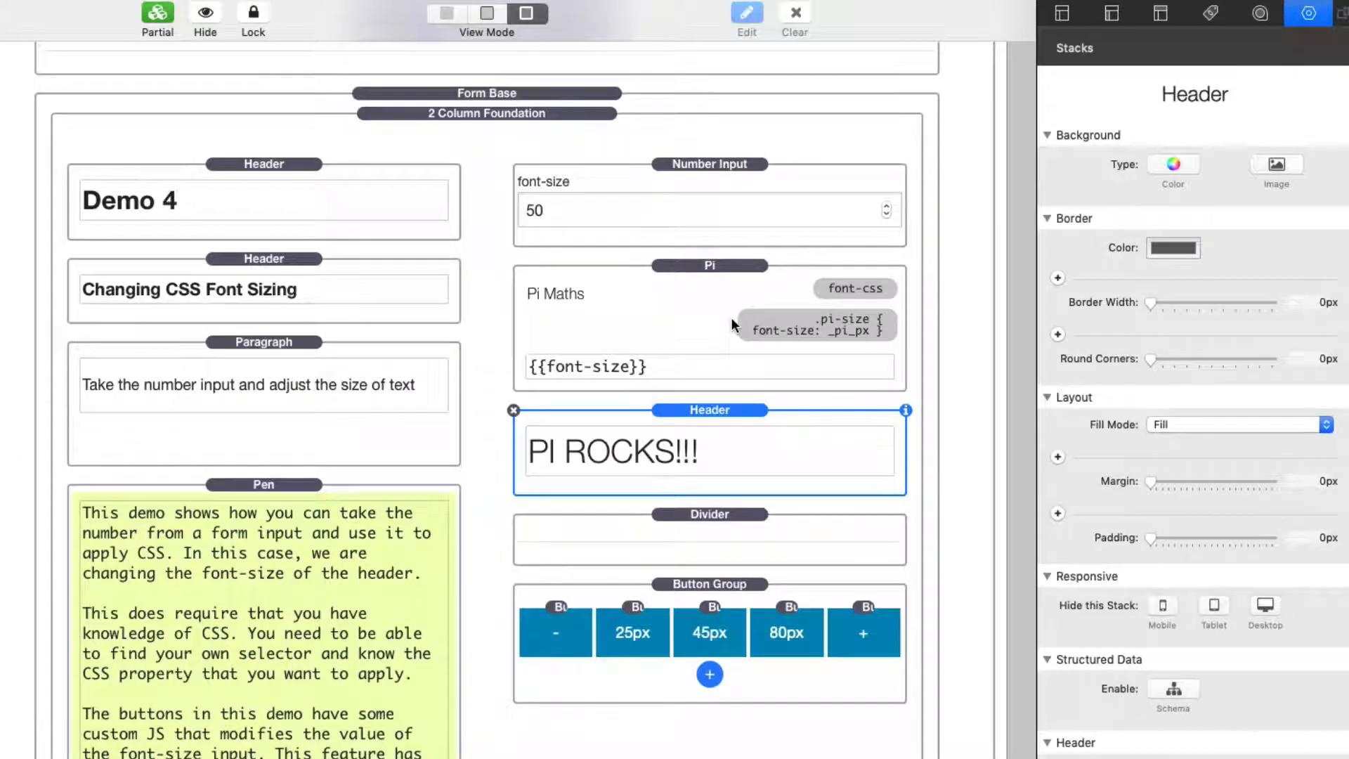
{"action": "left_click", "coordinate": [682, 583]}
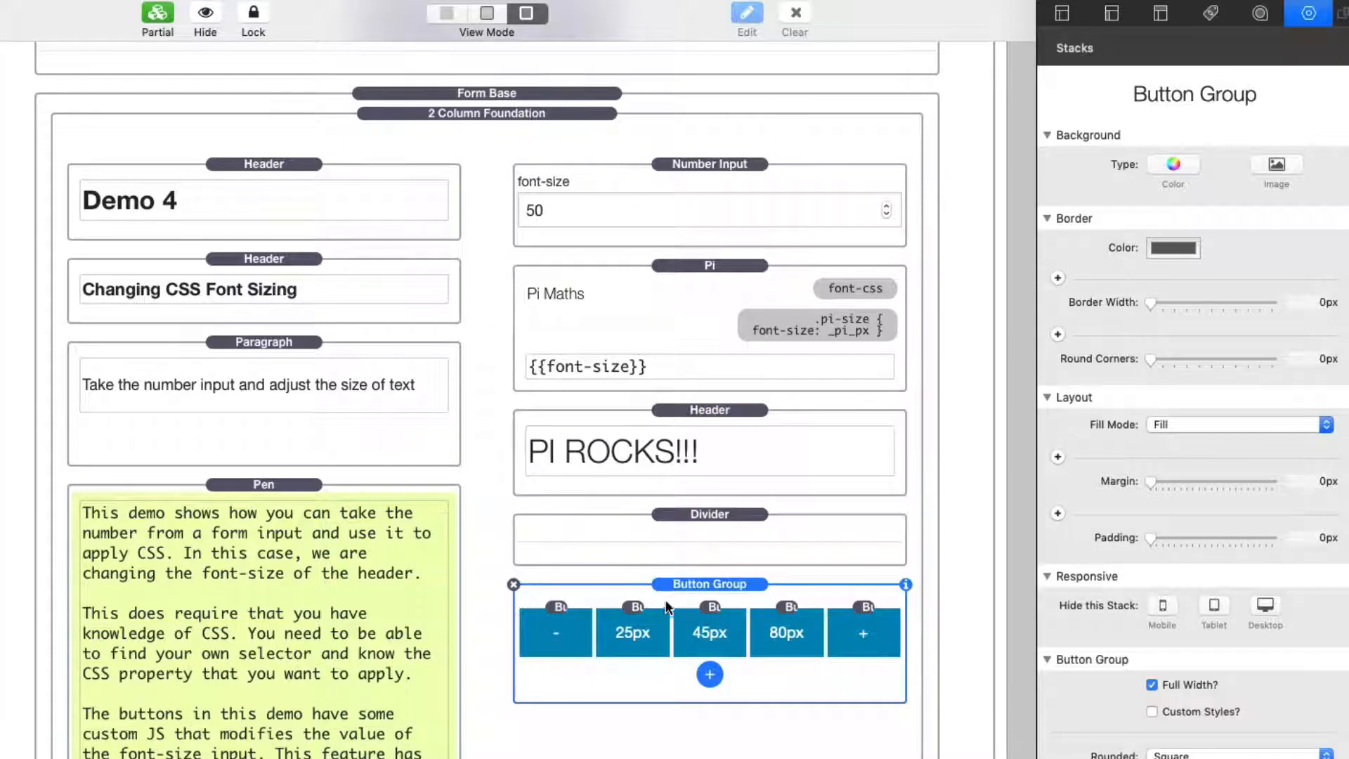
{"action": "left_click", "coordinate": [637, 605]}
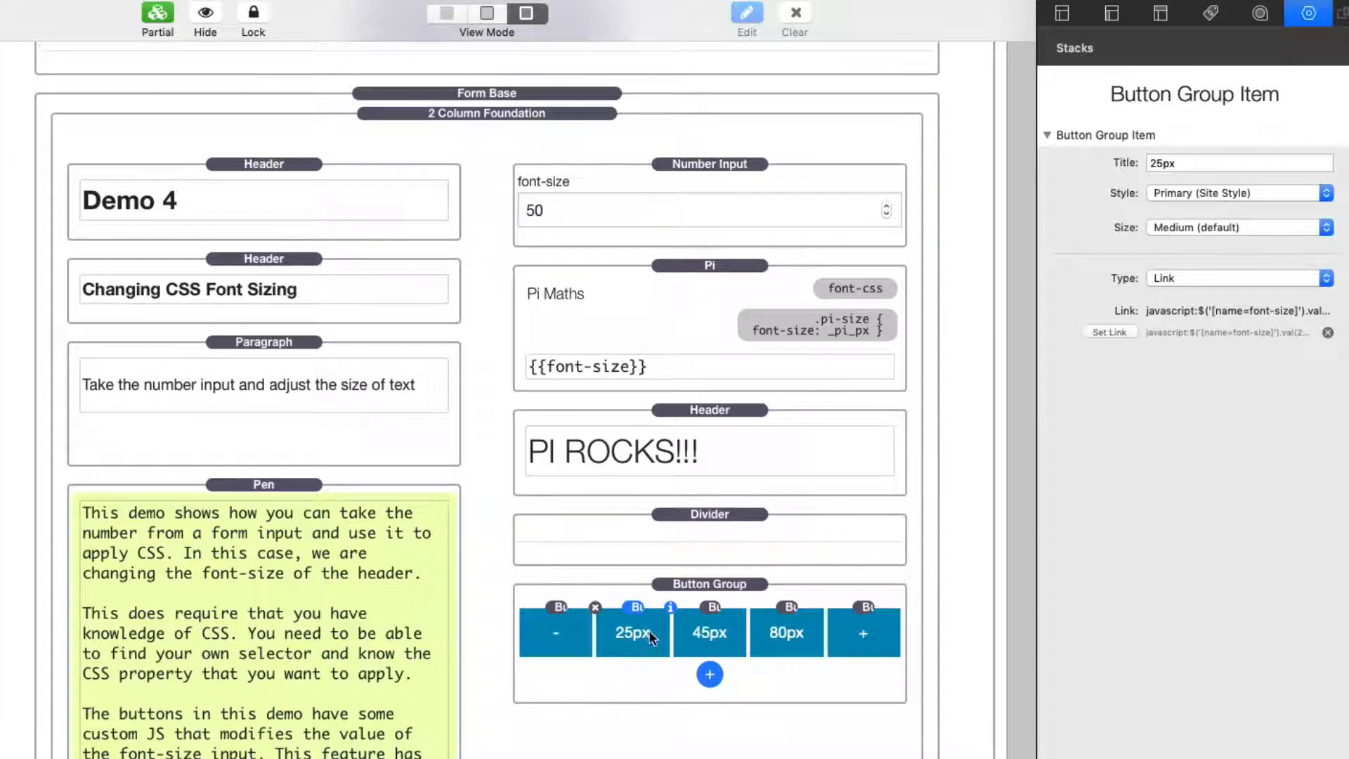
{"action": "left_click", "coordinate": [1108, 332]}
{"action": "left_click", "coordinate": [606, 31]}
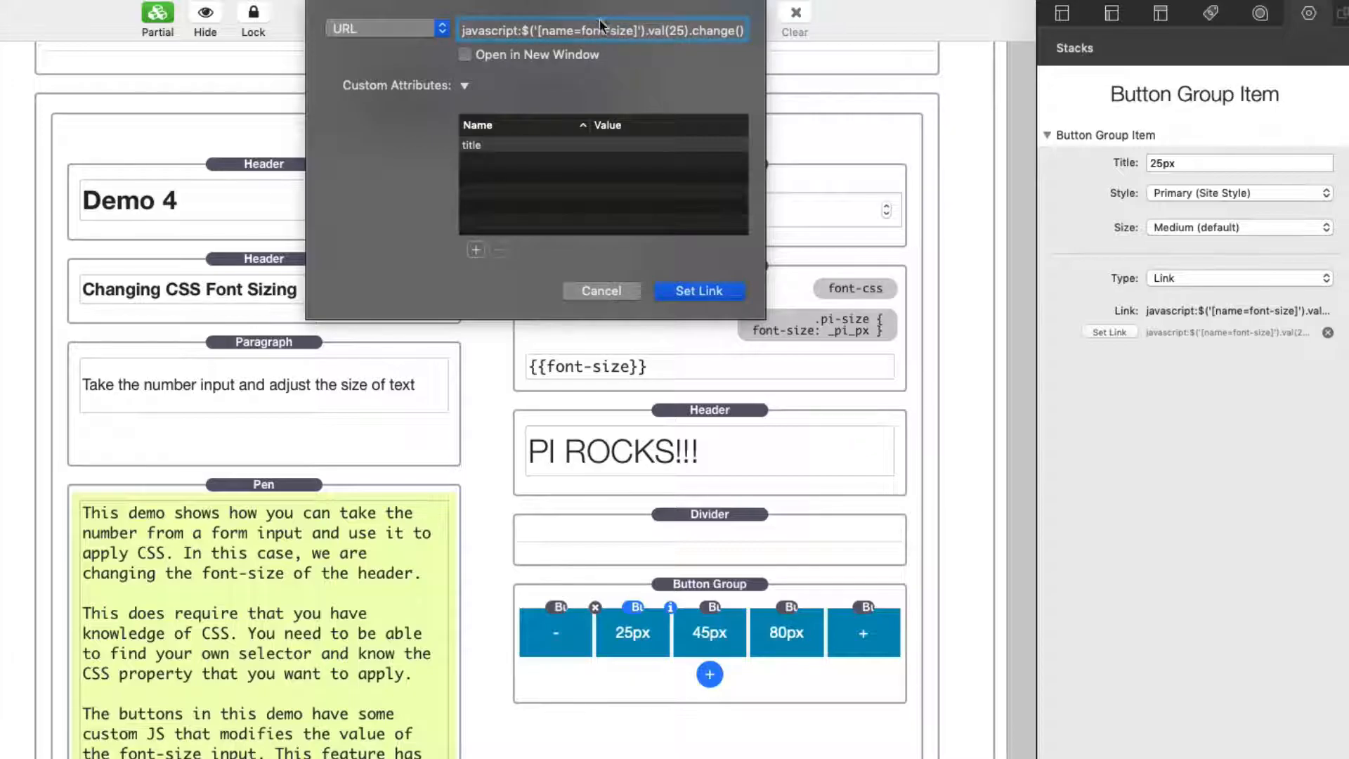
{"action": "left_click_drag", "start_coordinate": [583, 29], "coordinate": [633, 27]}
{"action": "left_click", "coordinate": [566, 31]}
{"action": "left_click", "coordinate": [606, 292]}
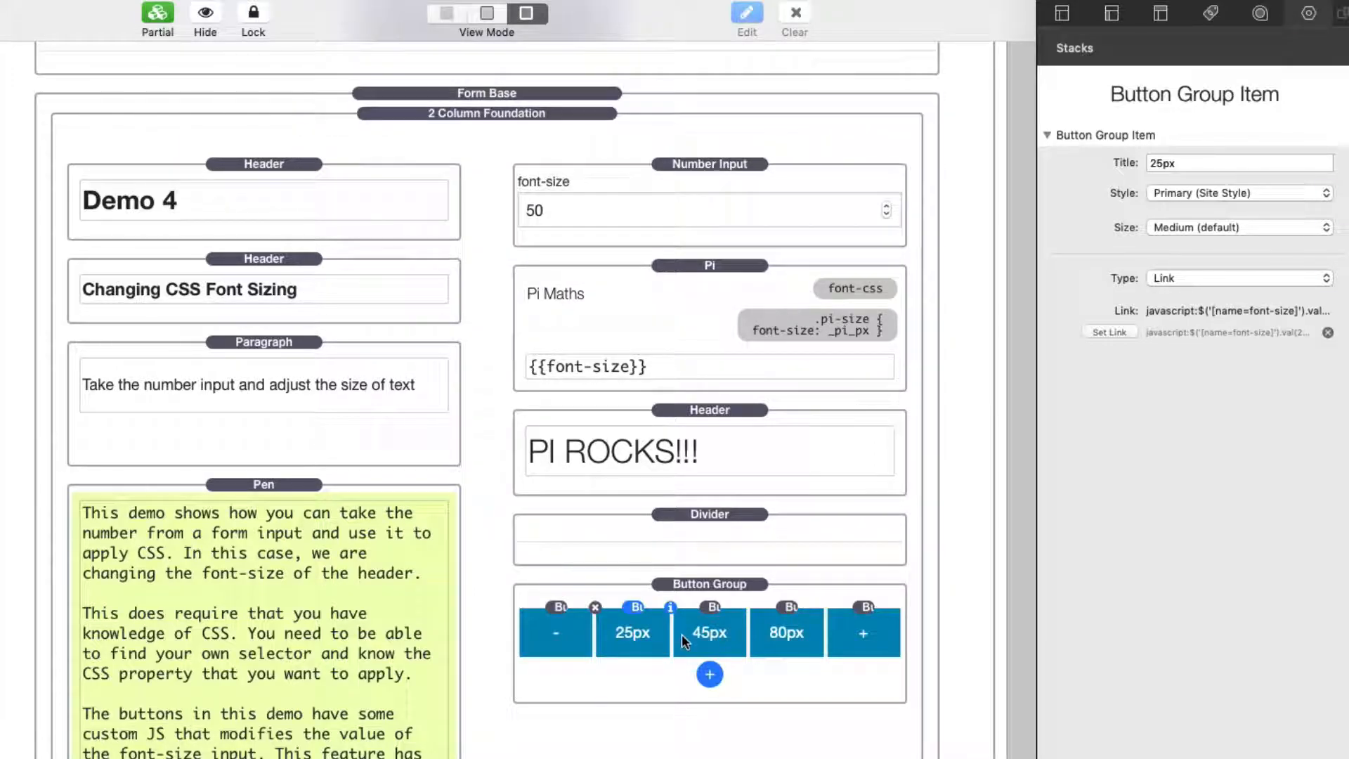
Step: Examine the JavaScript link assigned to the minus button in the button group, leaving it unchanged
{"action": "left_click", "coordinate": [562, 622]}
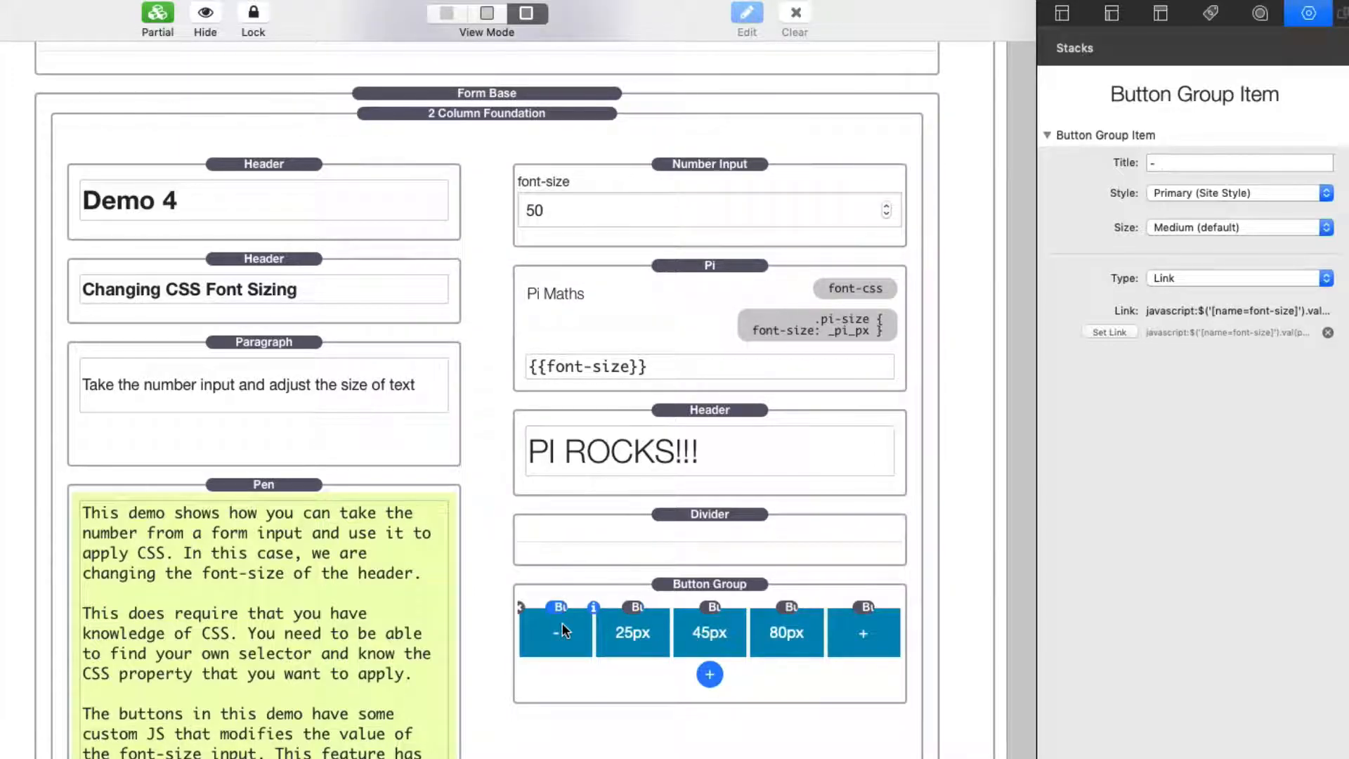
{"action": "left_click", "coordinate": [1106, 331]}
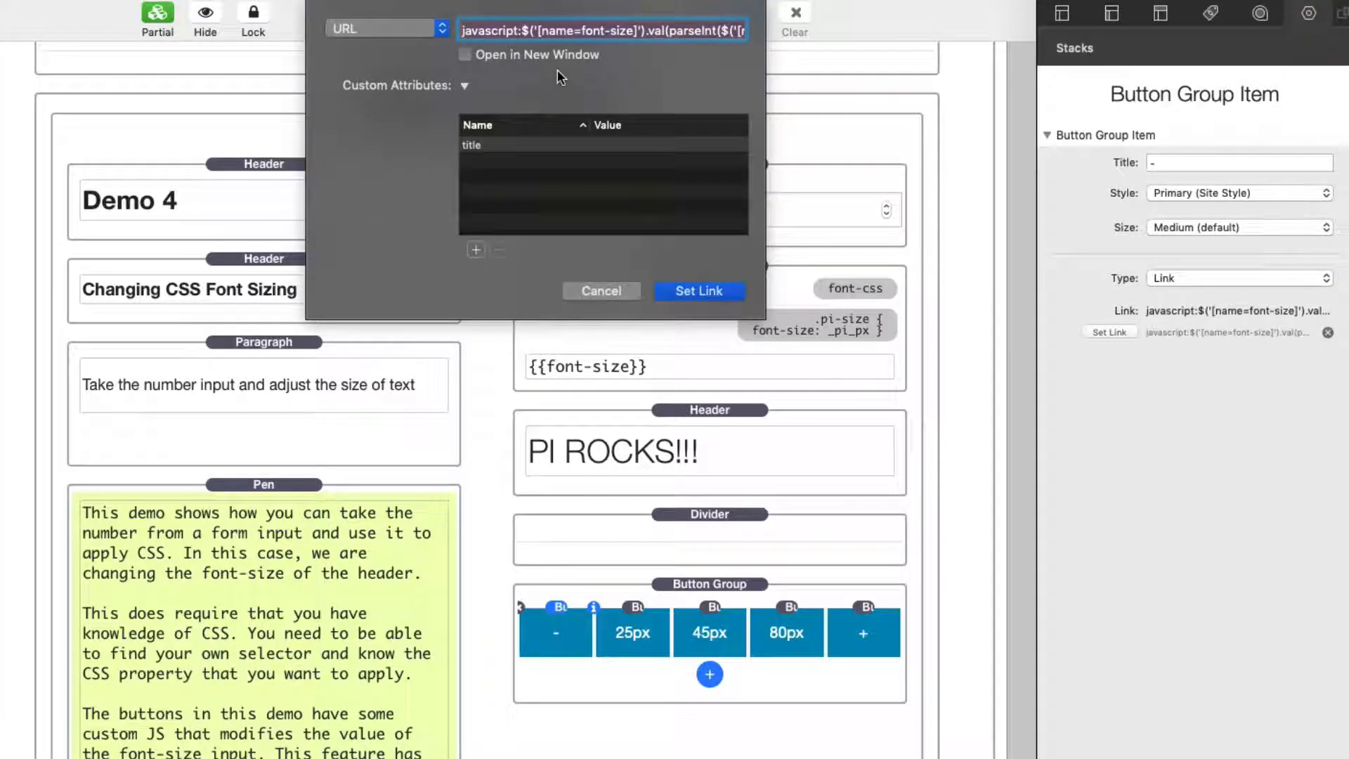
{"action": "key", "text": "Down"}
{"action": "key", "text": "Up"}
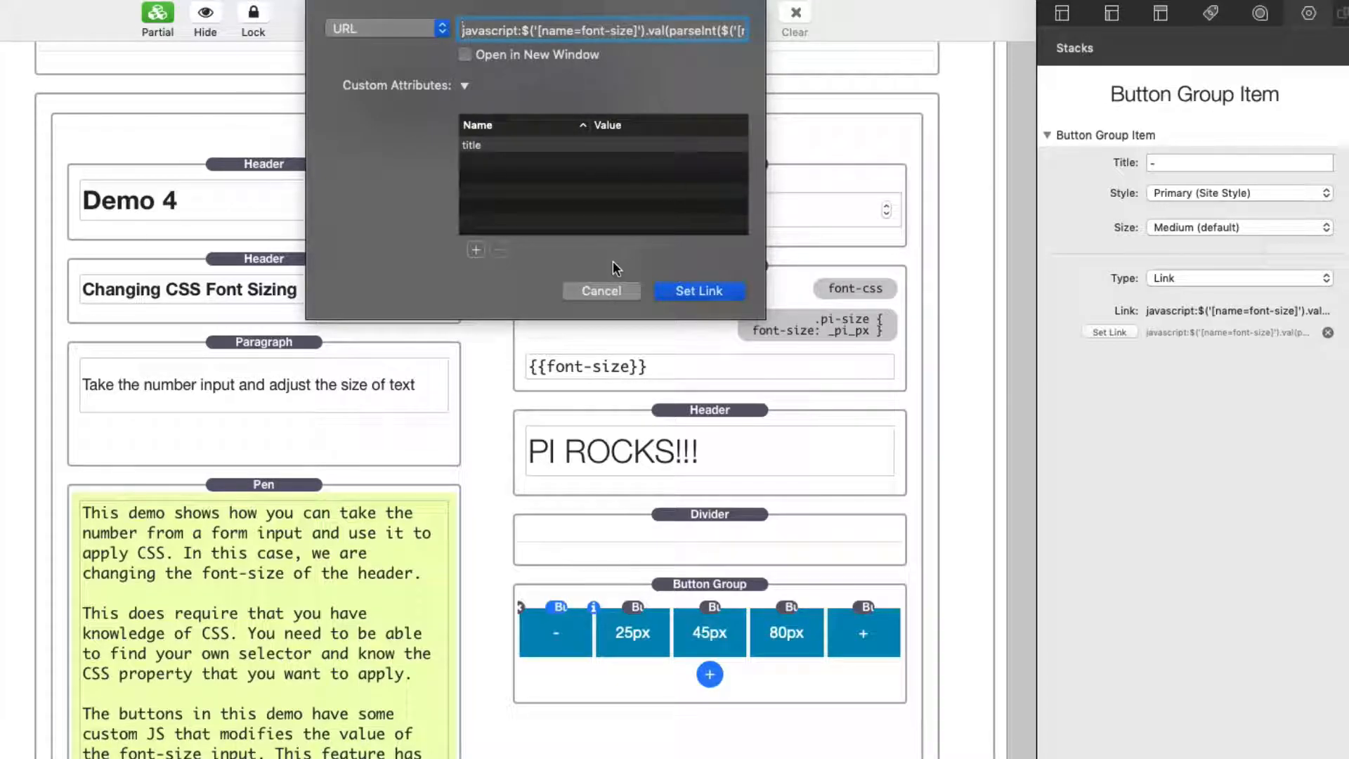
{"action": "left_click", "coordinate": [601, 289]}
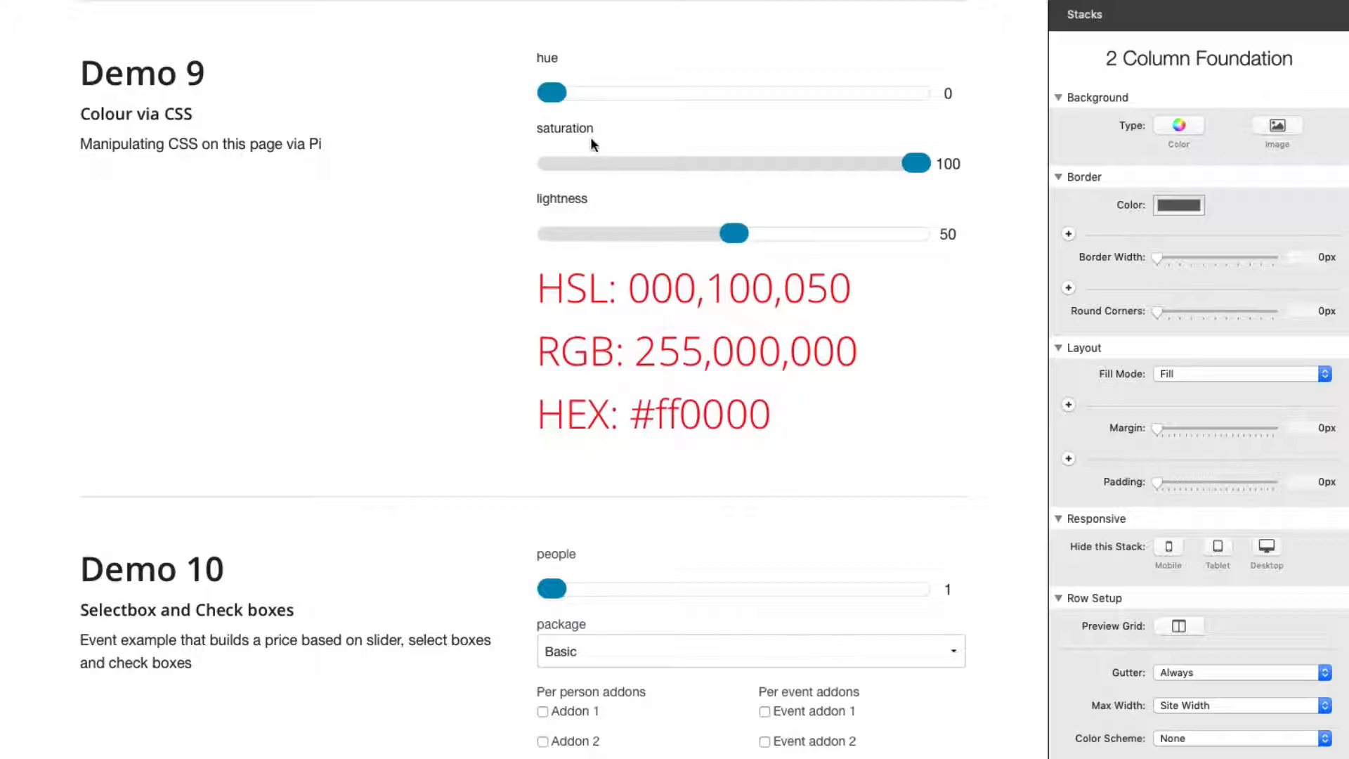
Step: Test the Demo 9 colour preview by varying the hue, saturation and lightness sliders, starting with hue at about 255
{"action": "left_click_drag", "start_coordinate": [551, 93], "coordinate": [816, 111]}
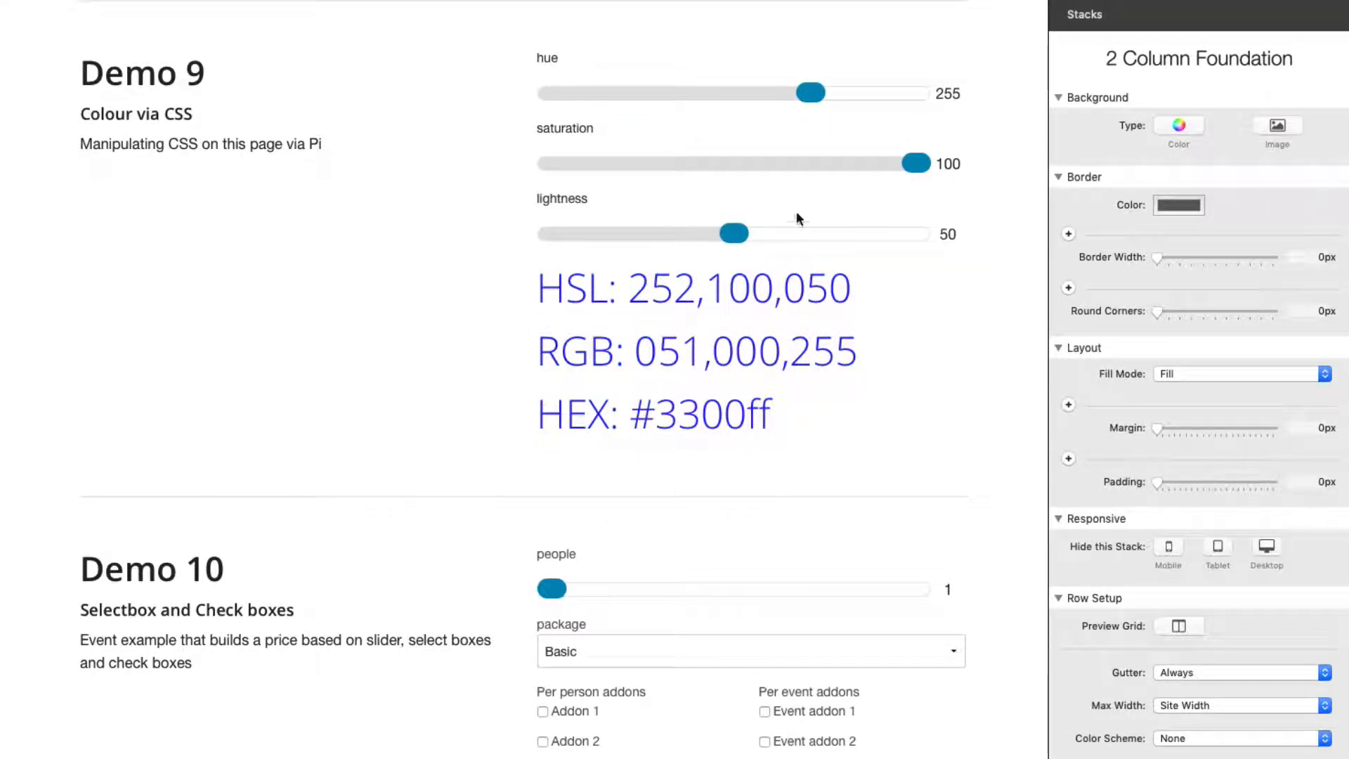
{"action": "left_click_drag", "start_coordinate": [902, 173], "coordinate": [843, 203]}
{"action": "left_click_drag", "start_coordinate": [734, 233], "coordinate": [705, 239]}
{"action": "left_click_drag", "start_coordinate": [840, 169], "coordinate": [906, 175]}
{"action": "left_click_drag", "start_coordinate": [829, 94], "coordinate": [935, 100]}
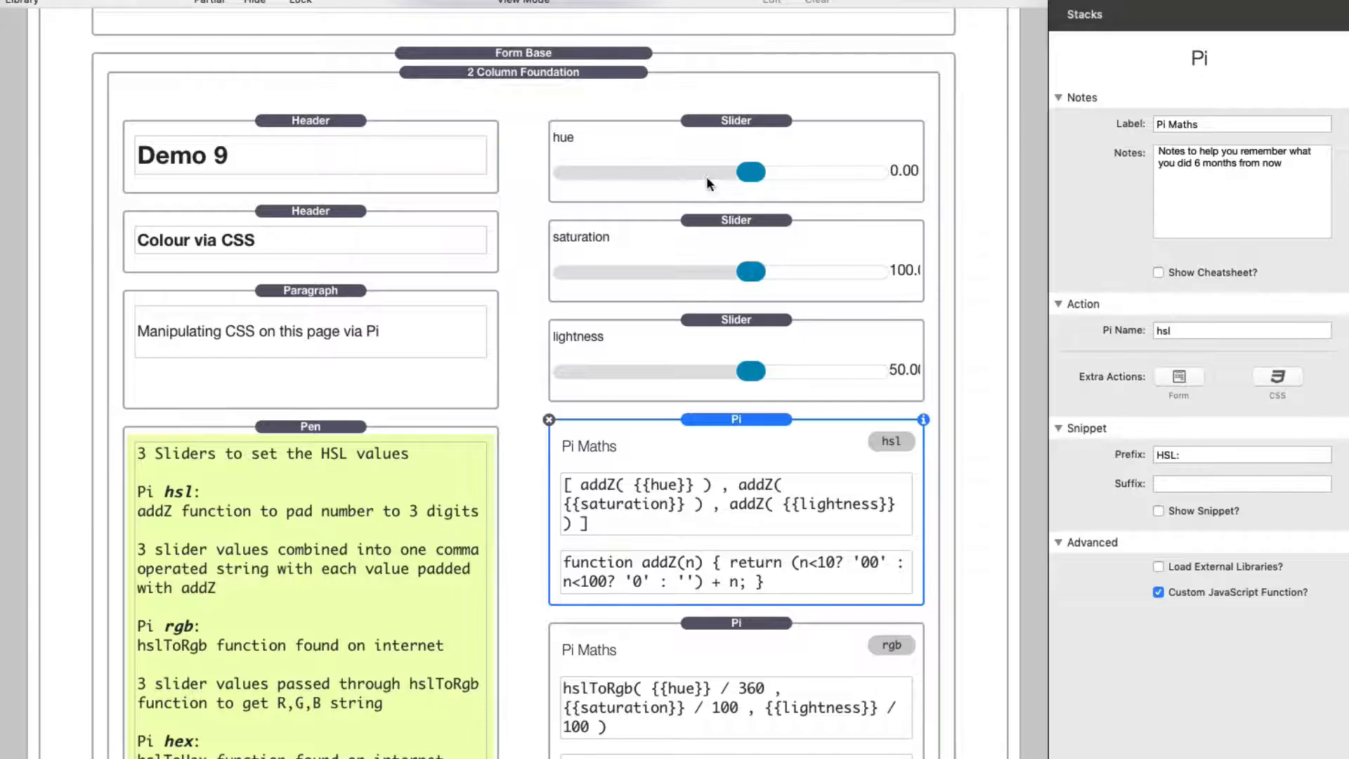
Step: Inspect the hue, saturation and lightness Slider stacks of Demo 9 in the editor
{"action": "left_click", "coordinate": [708, 135]}
{"action": "left_click", "coordinate": [695, 298]}
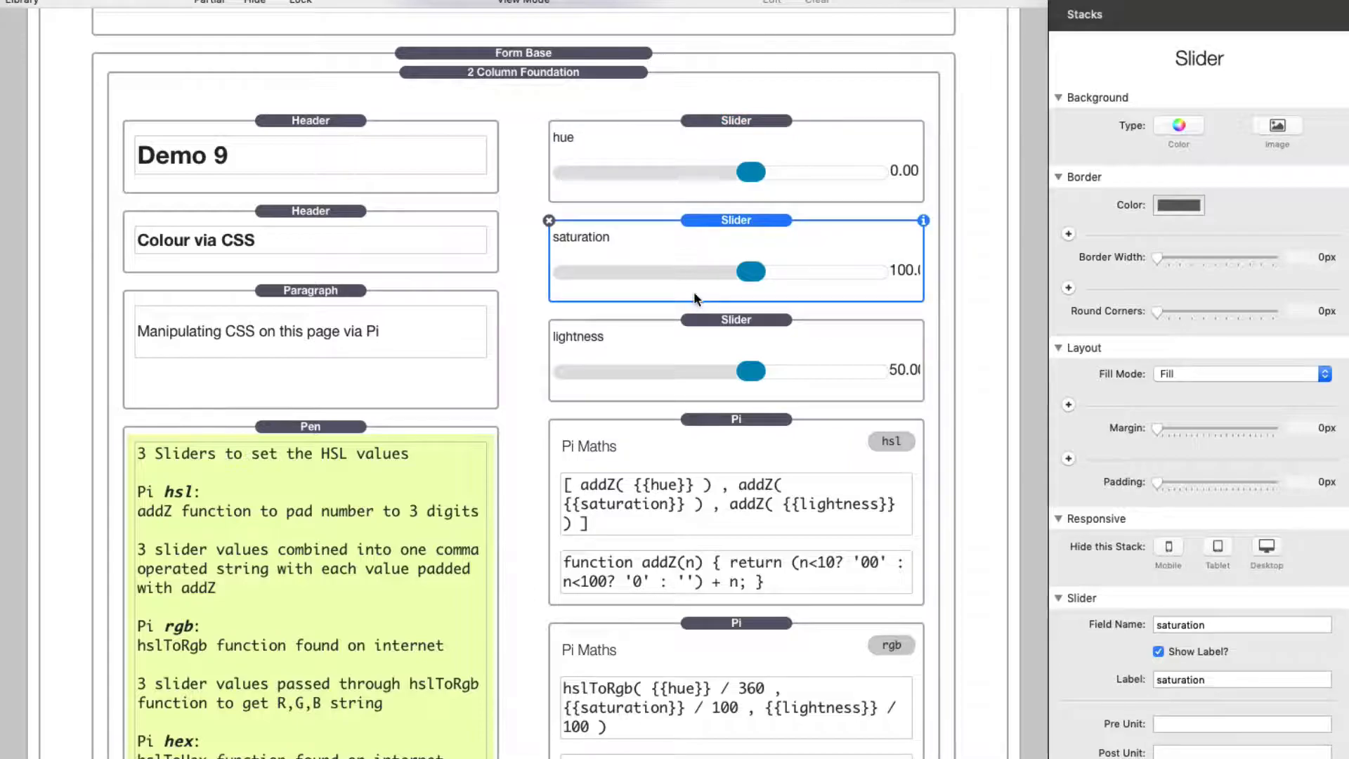
{"action": "left_click", "coordinate": [681, 333]}
{"action": "scroll", "coordinate": [697, 442], "scroll_direction": "down", "scroll_amount": 8}
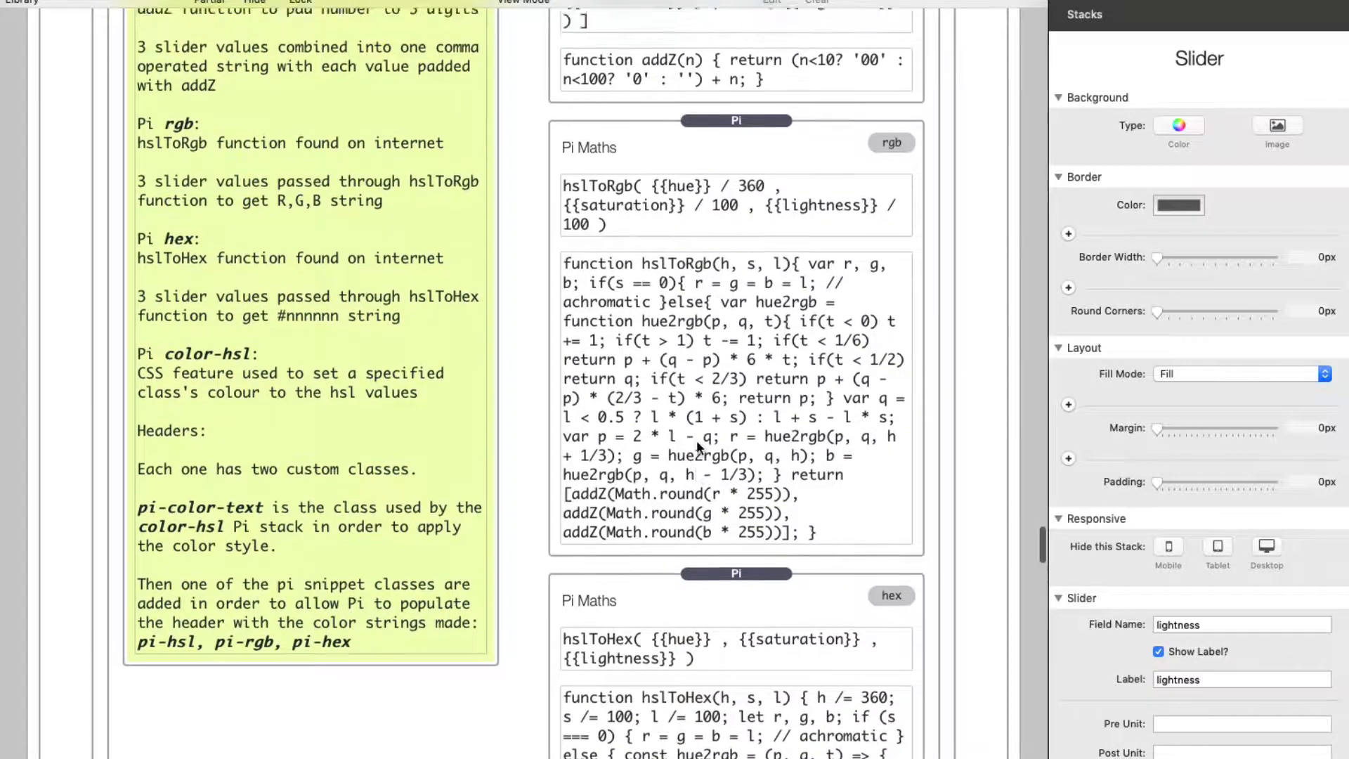
Step: Inspect the hsl, rgb and hex Pi stacks in turn, reading their formulas and custom JavaScript functions
{"action": "scroll", "coordinate": [697, 440], "scroll_direction": "up", "scroll_amount": 4}
{"action": "left_click", "coordinate": [701, 183]}
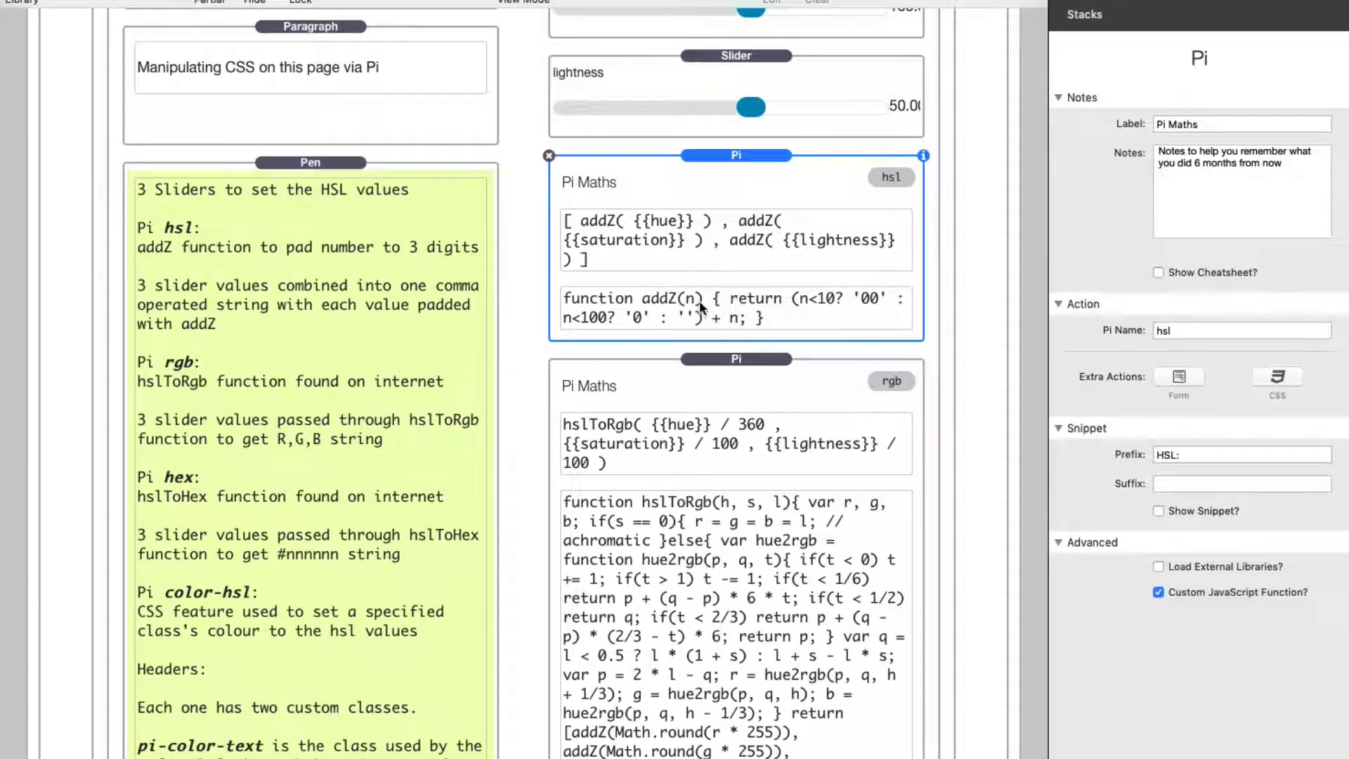
{"action": "scroll", "coordinate": [729, 453], "scroll_direction": "down", "scroll_amount": 1}
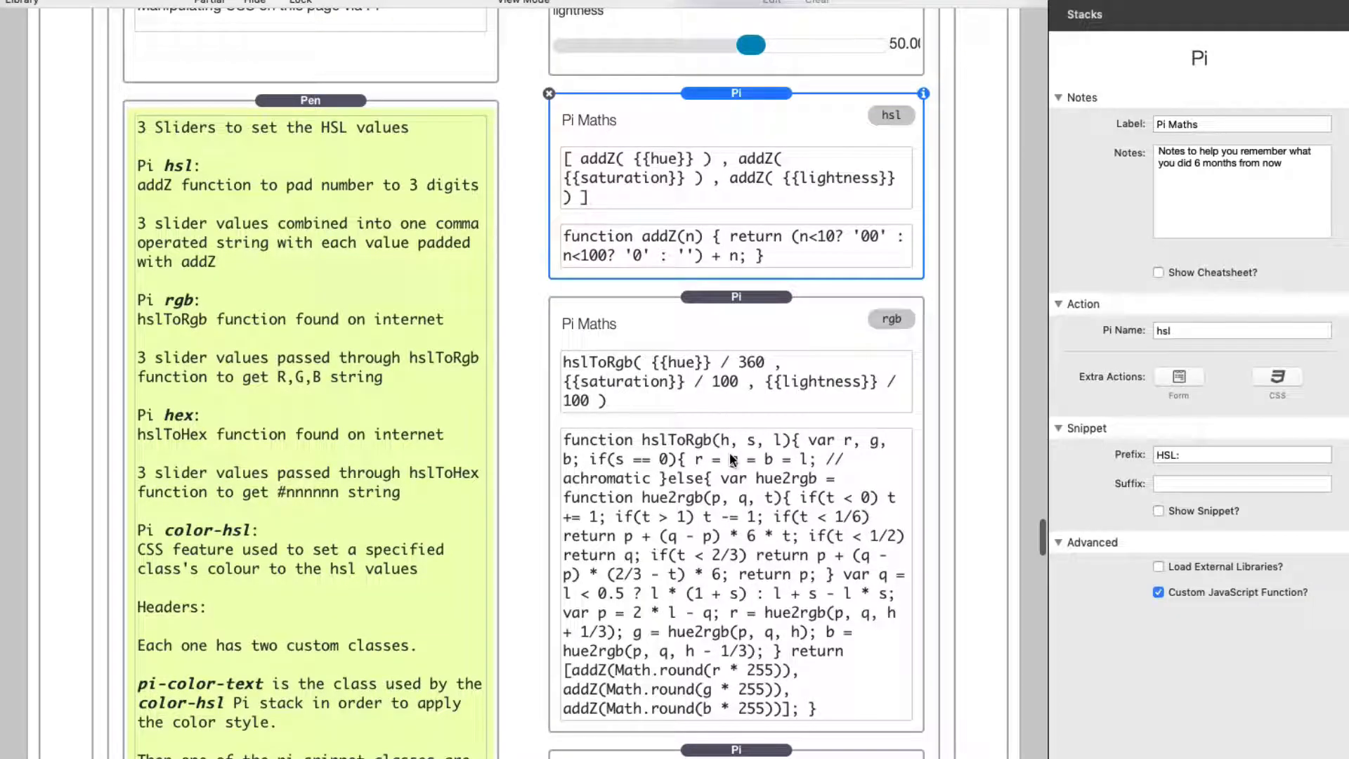
{"action": "scroll", "coordinate": [727, 498], "scroll_direction": "down", "scroll_amount": 8}
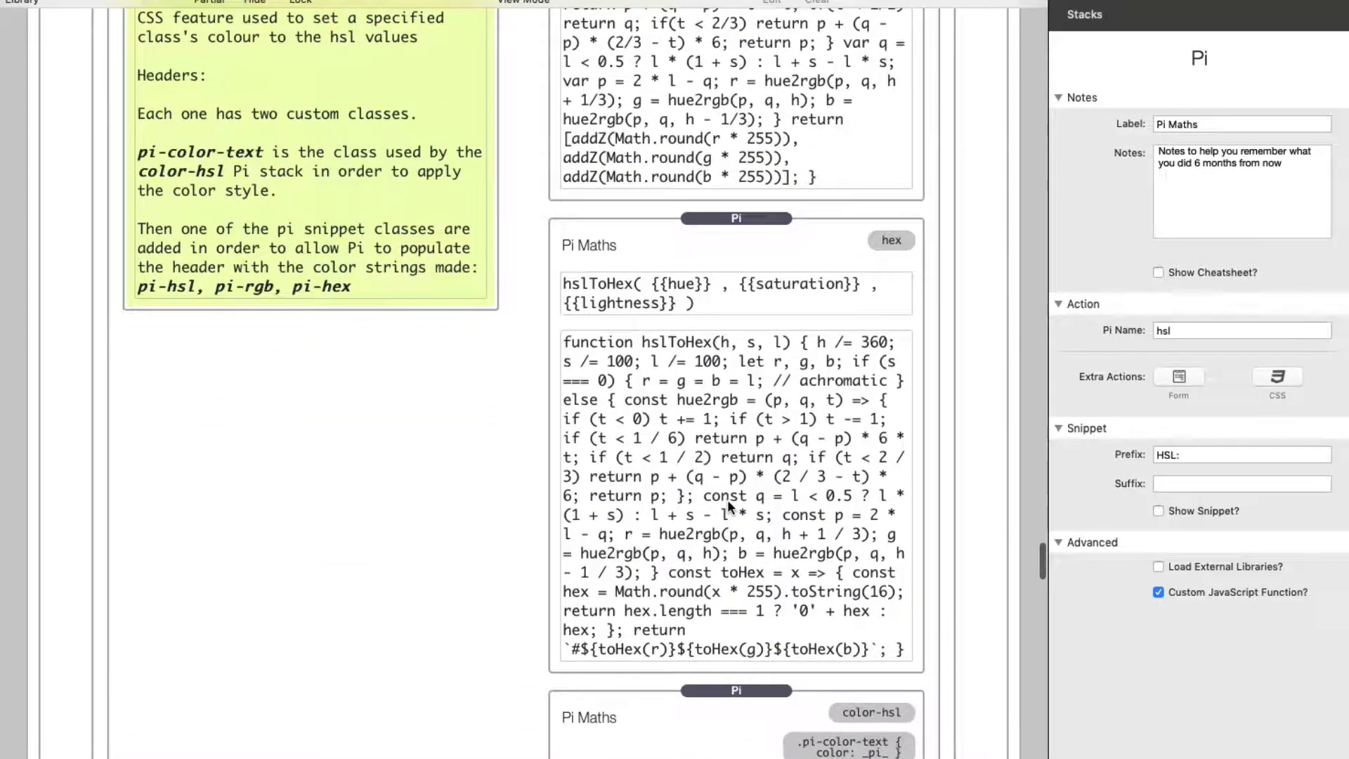
{"action": "scroll", "coordinate": [702, 450], "scroll_direction": "up", "scroll_amount": 9}
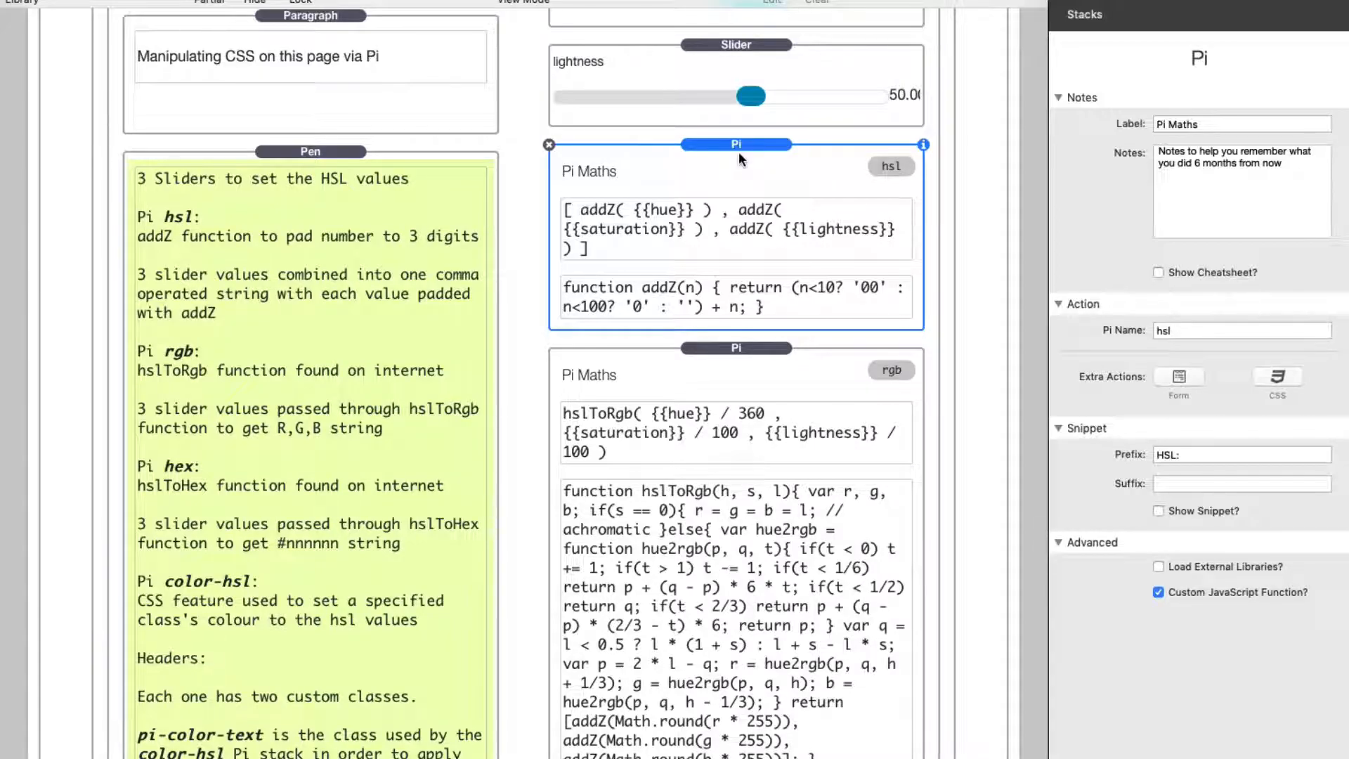
{"action": "left_click", "coordinate": [747, 381]}
{"action": "scroll", "coordinate": [747, 380], "scroll_direction": "down", "scroll_amount": 4}
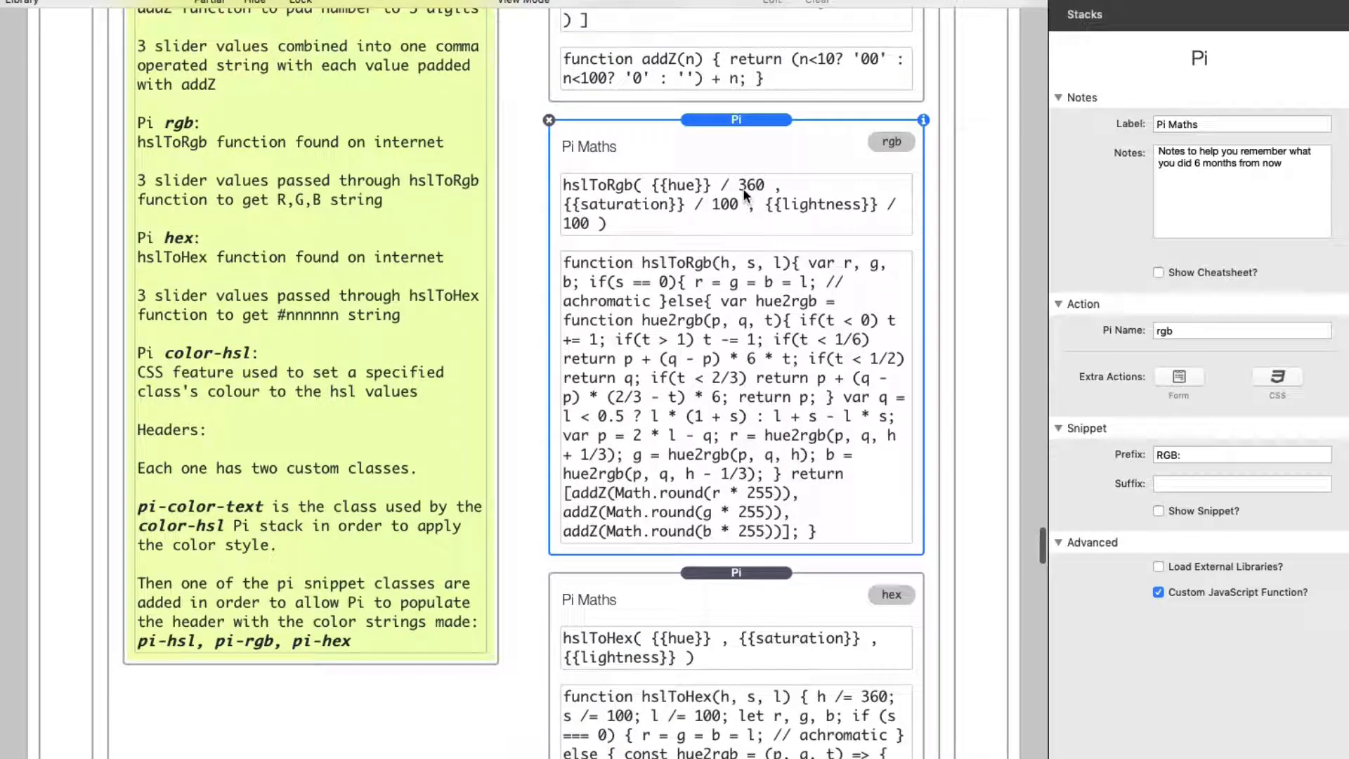
{"action": "left_click", "coordinate": [755, 595]}
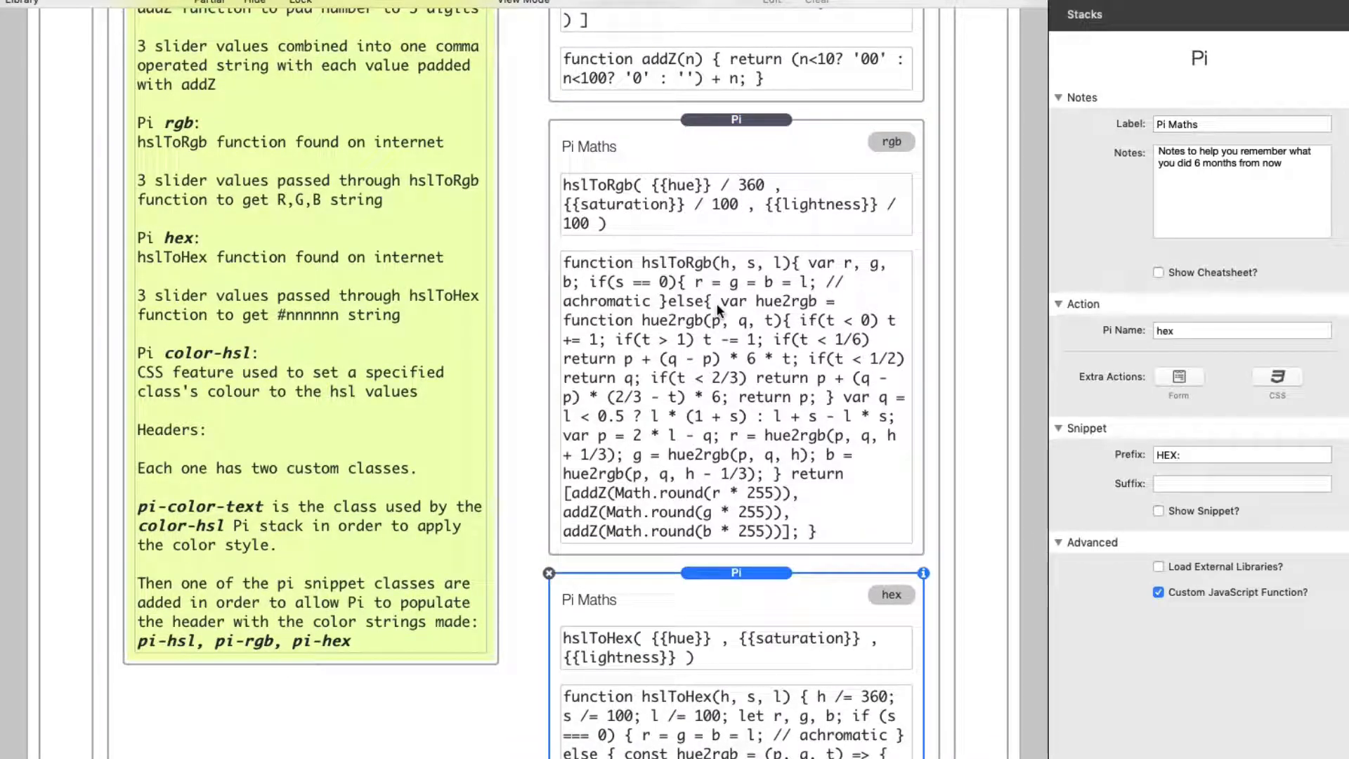
Step: Select the hsl Pi stack and review its addZ formula and function
{"action": "scroll", "coordinate": [716, 302], "scroll_direction": "up", "scroll_amount": 7}
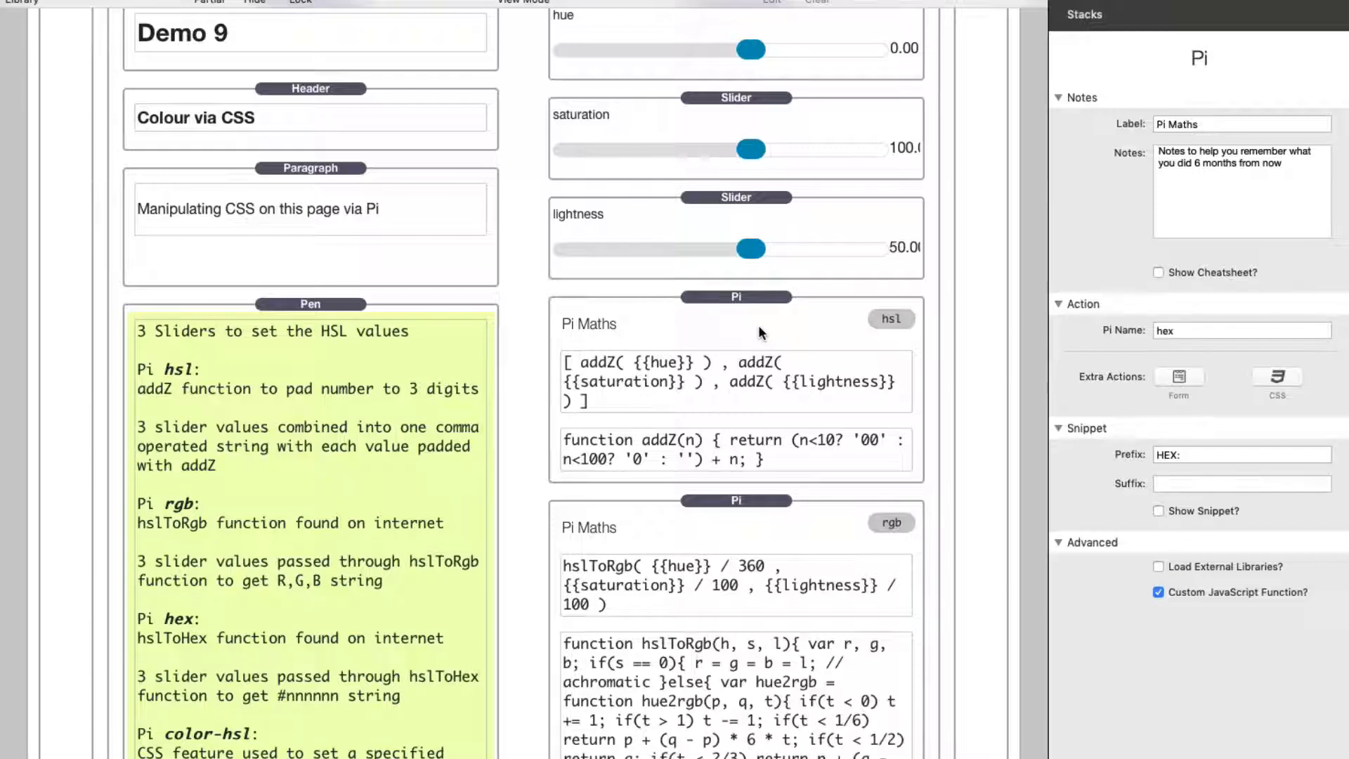
{"action": "scroll", "coordinate": [757, 325], "scroll_direction": "down", "scroll_amount": 3}
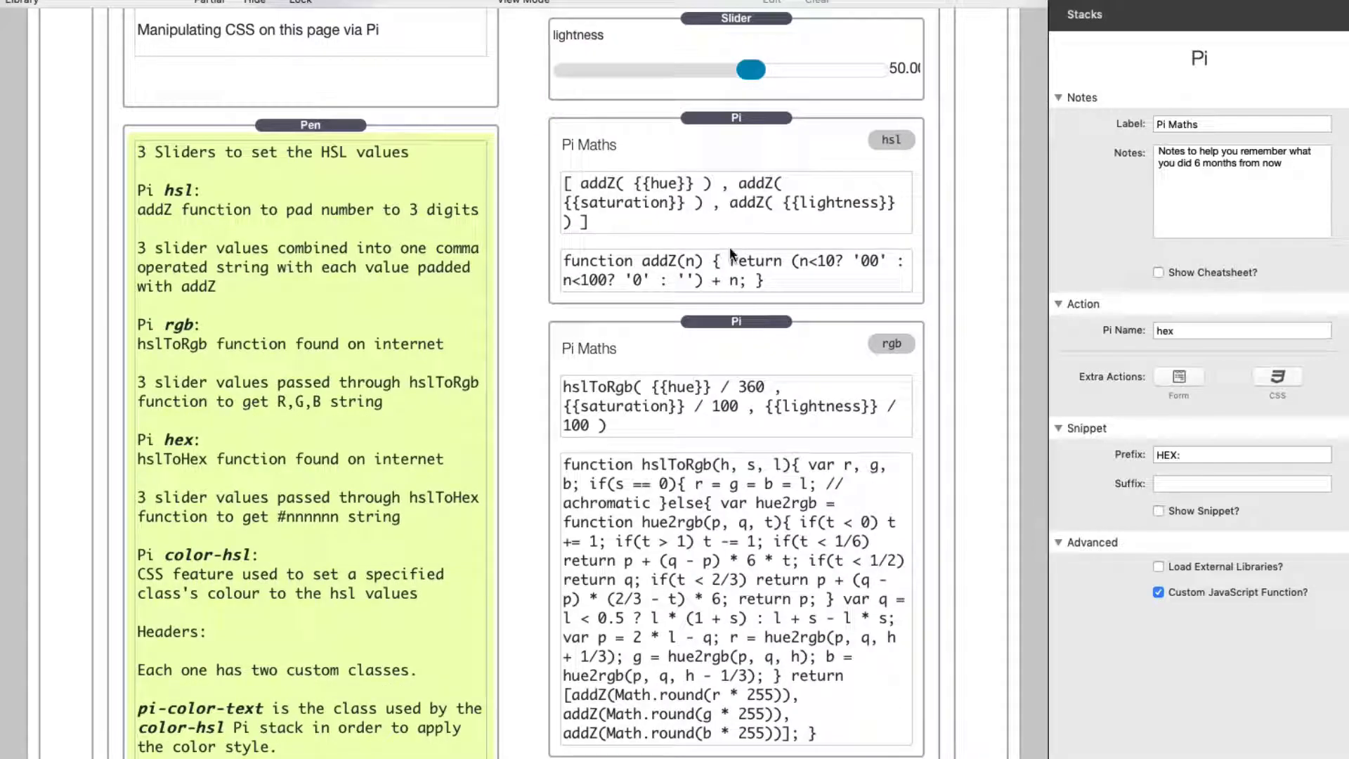
{"action": "left_click", "coordinate": [726, 166]}
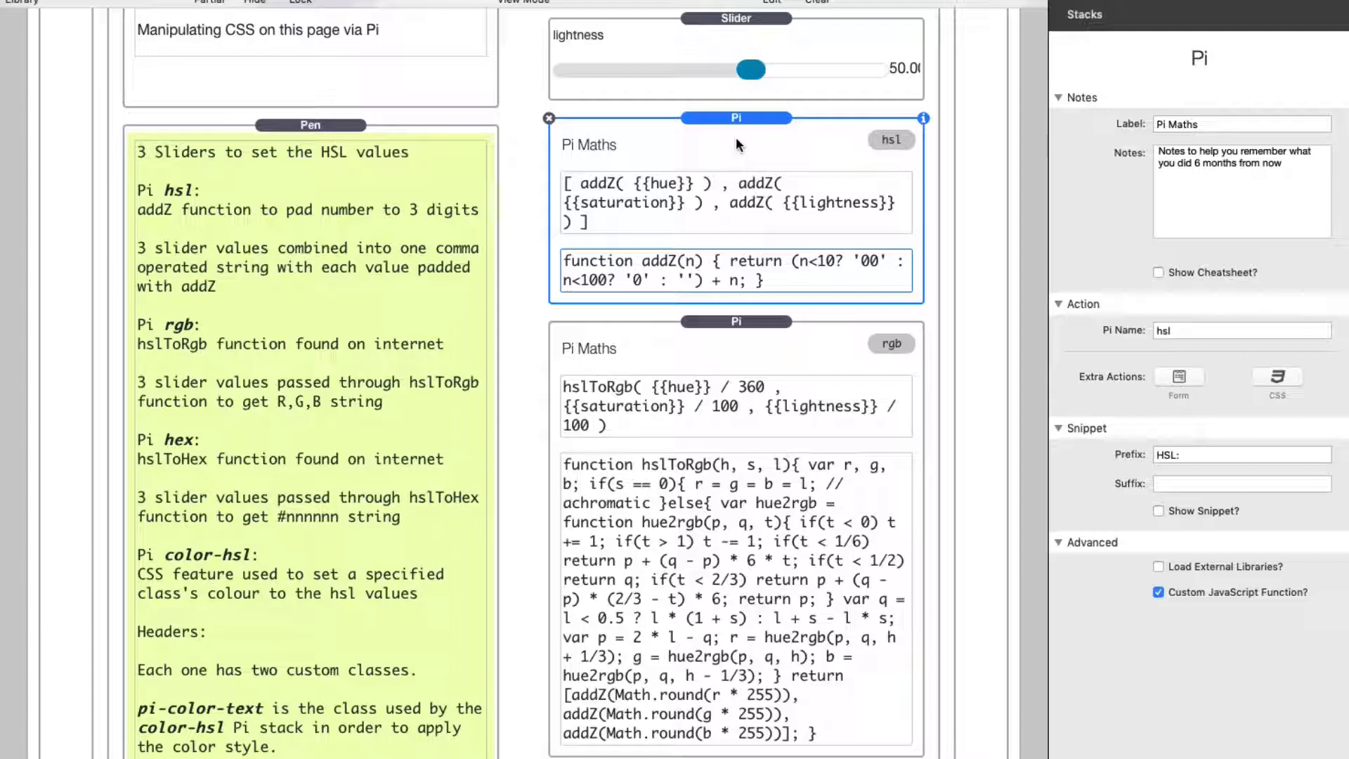
Step: Select the color-hsl Pi stack and examine its hsl() formula text in edit mode, leaving it unchanged
{"action": "scroll", "coordinate": [729, 307], "scroll_direction": "down", "scroll_amount": 10}
{"action": "scroll", "coordinate": [730, 308], "scroll_direction": "down", "scroll_amount": 3}
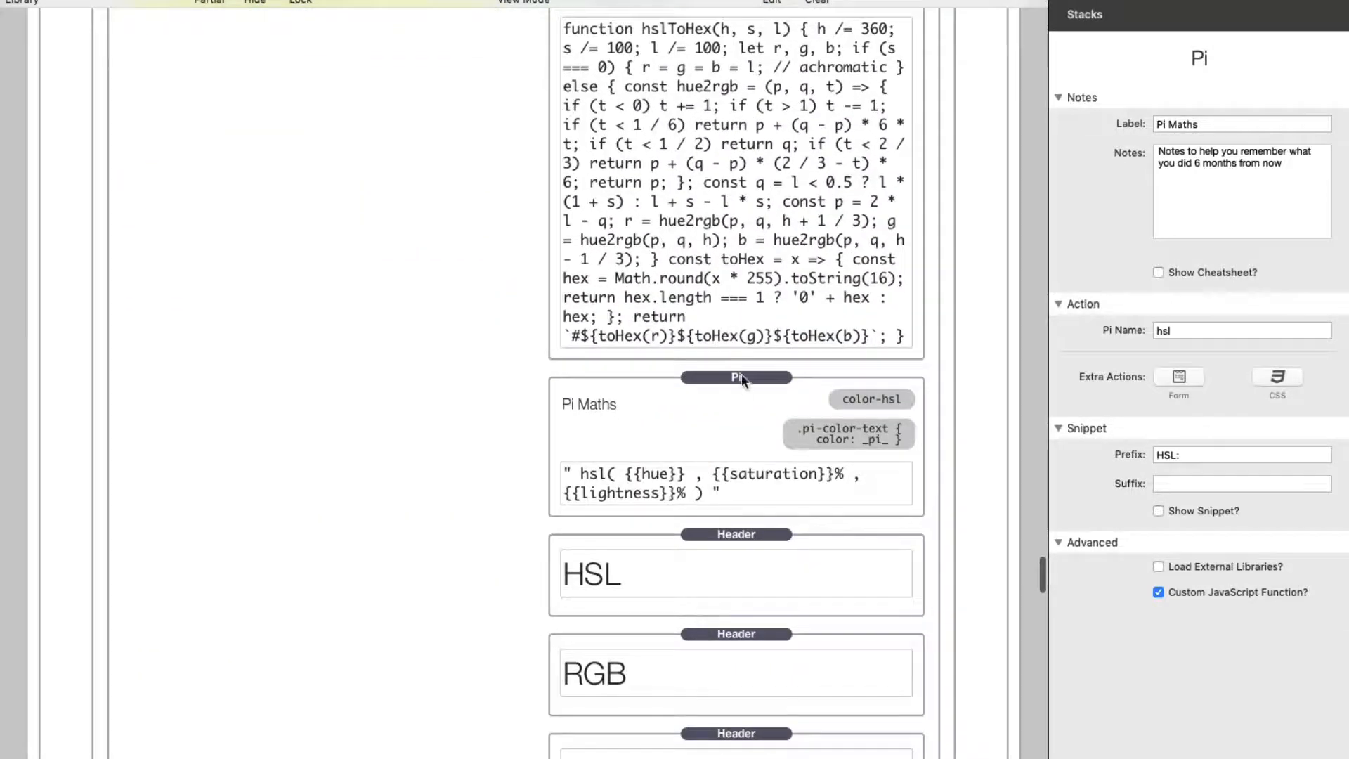
{"action": "left_click", "coordinate": [734, 396]}
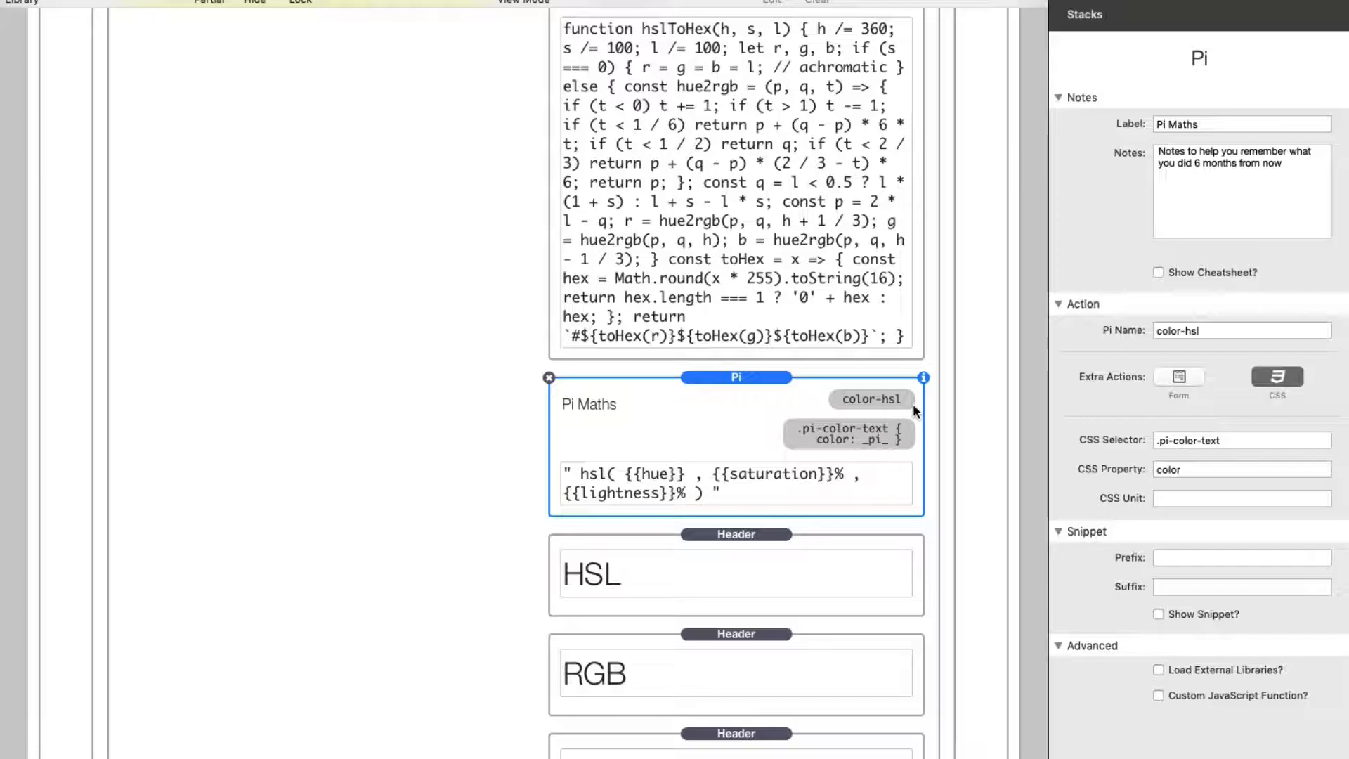
{"action": "left_click", "coordinate": [693, 475]}
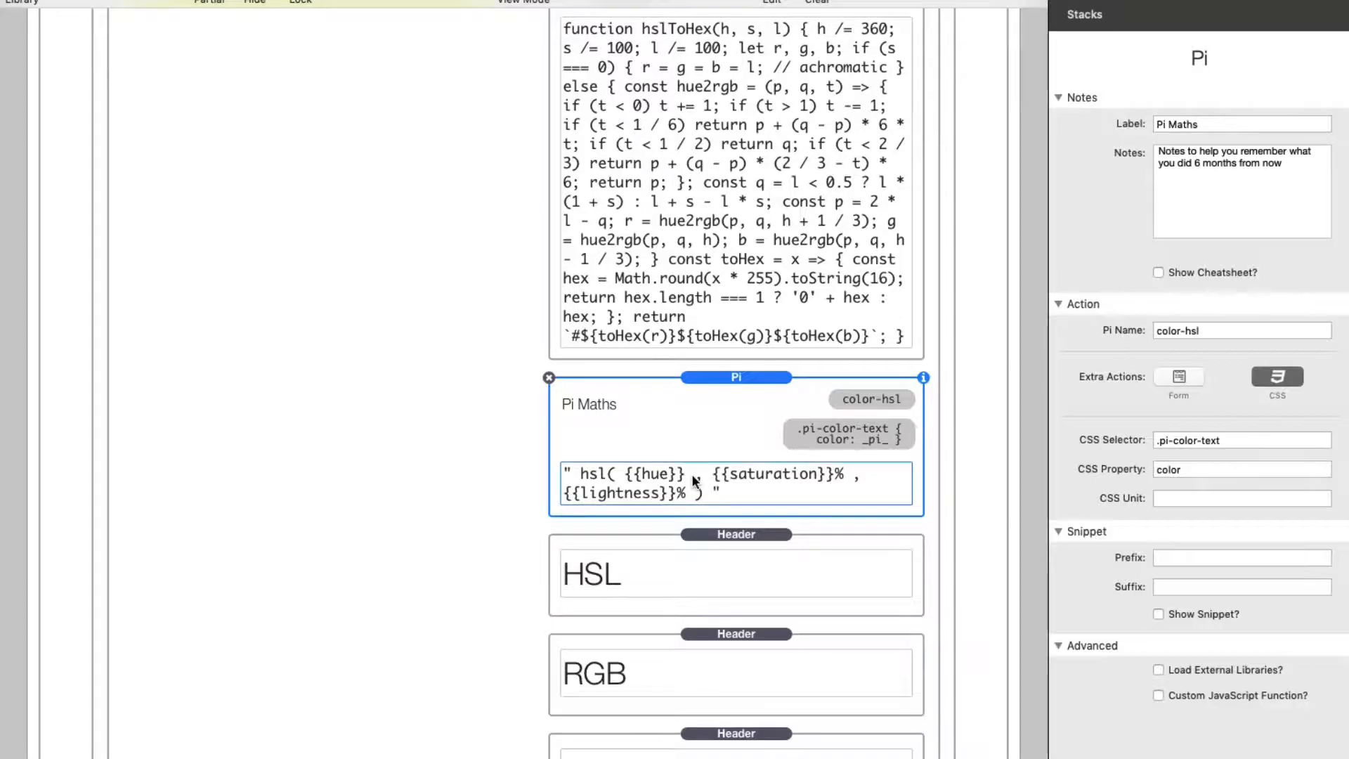
{"action": "left_click", "coordinate": [574, 468]}
{"action": "double_click", "coordinate": [683, 494]}
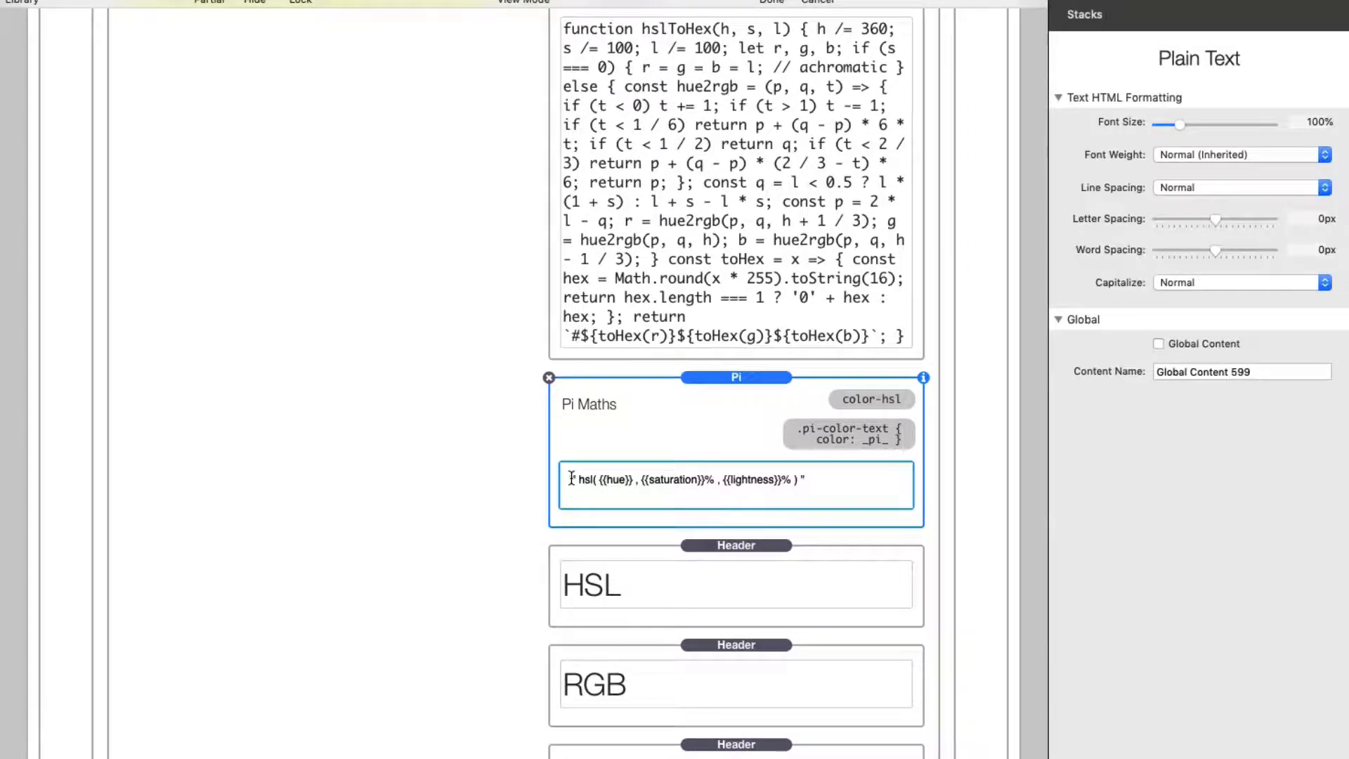
{"action": "left_click", "coordinate": [760, 385]}
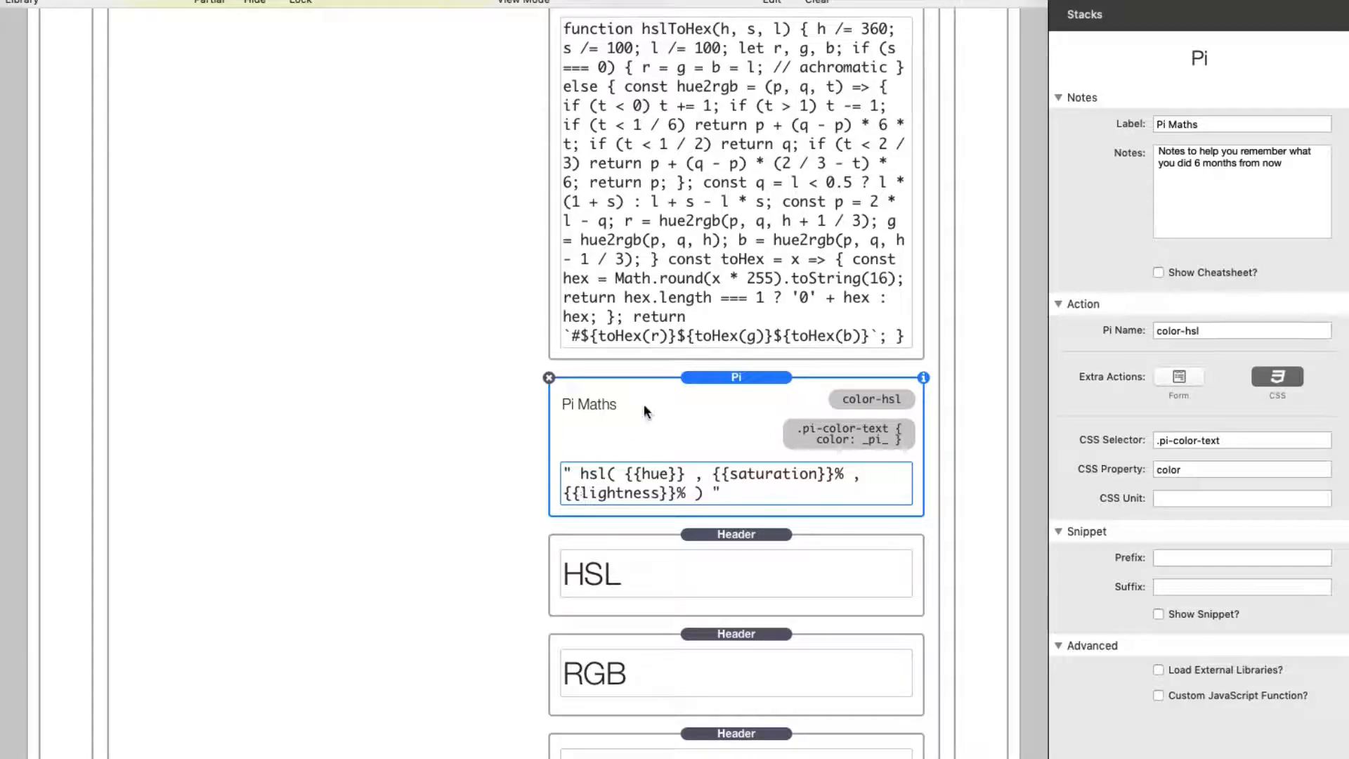
Step: Review the CSS selector, CSS property and CSS unit settings of the color-hsl Pi stack
{"action": "left_click", "coordinate": [1253, 439]}
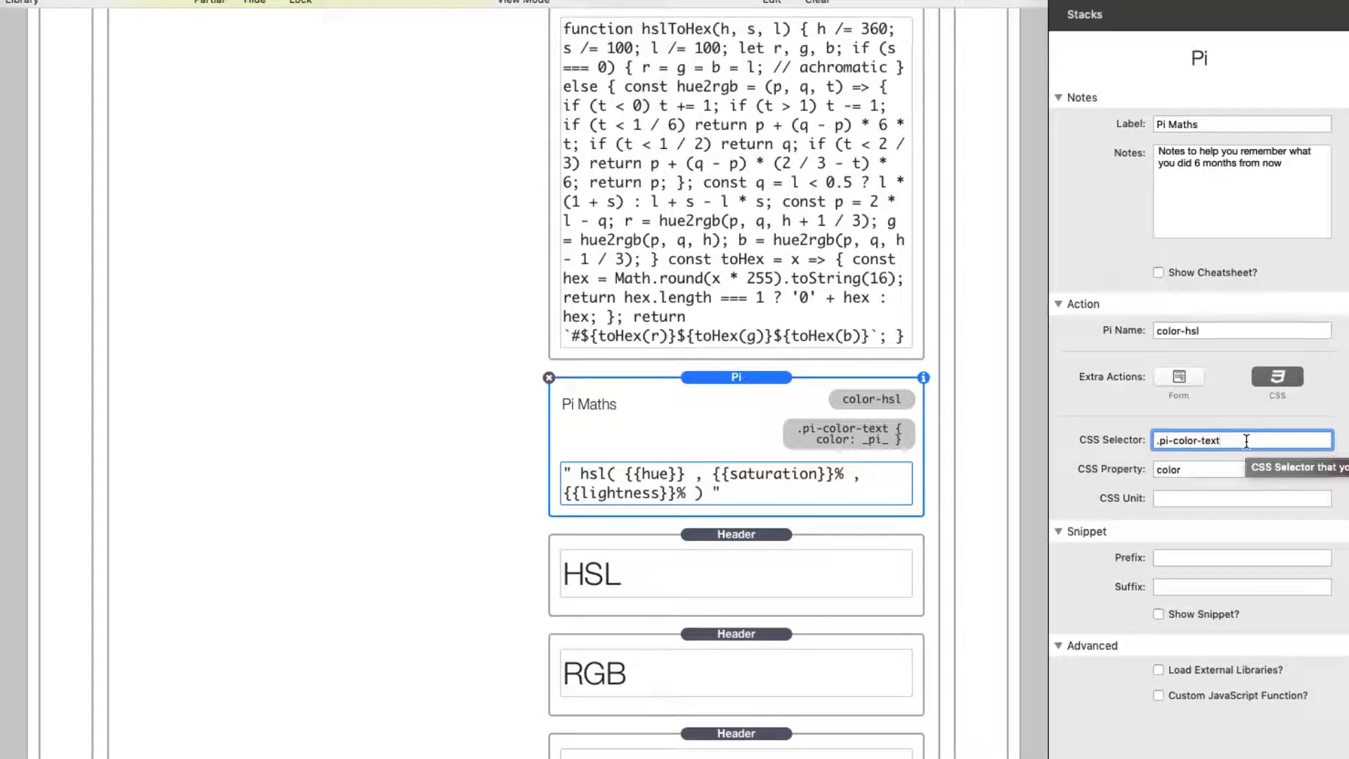
{"action": "left_click_drag", "start_coordinate": [1161, 441], "coordinate": [1115, 443]}
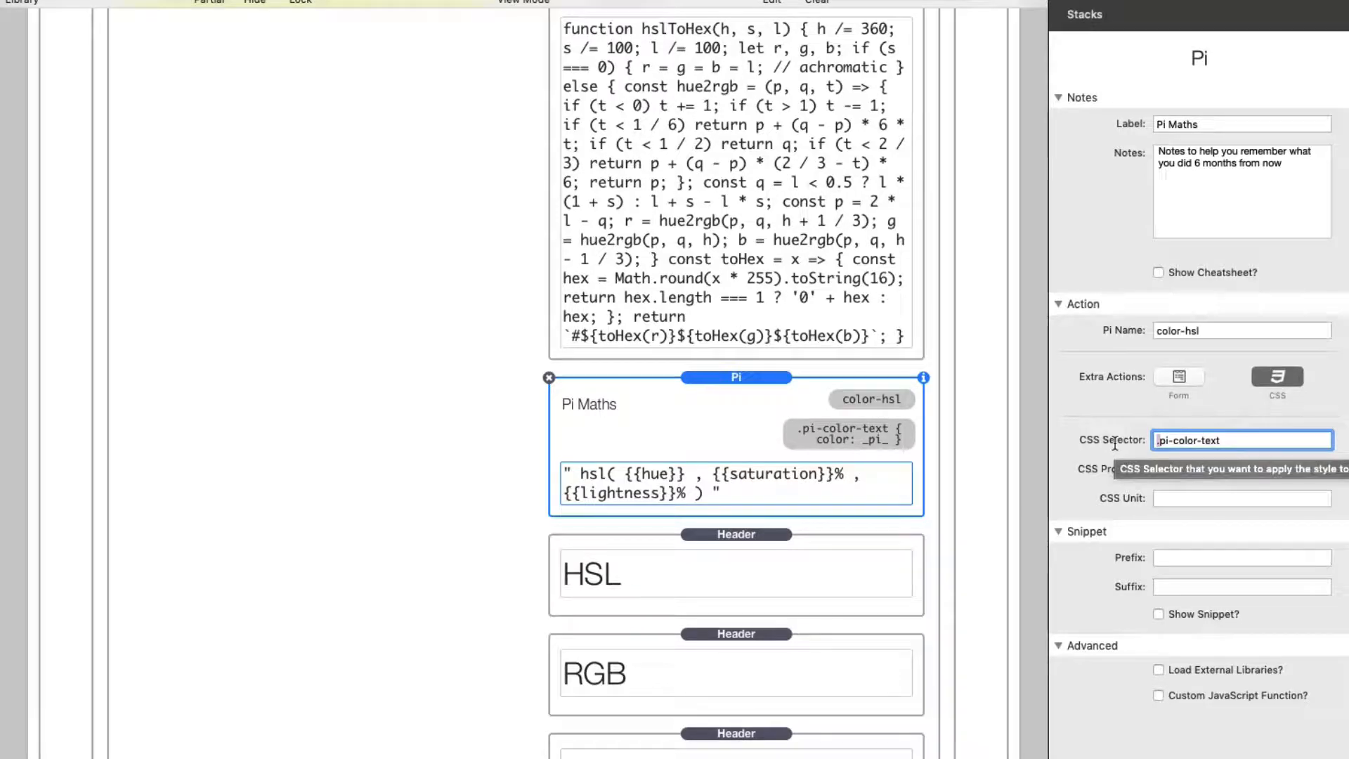
{"action": "left_click", "coordinate": [1250, 467]}
{"action": "type", "text": "color"}
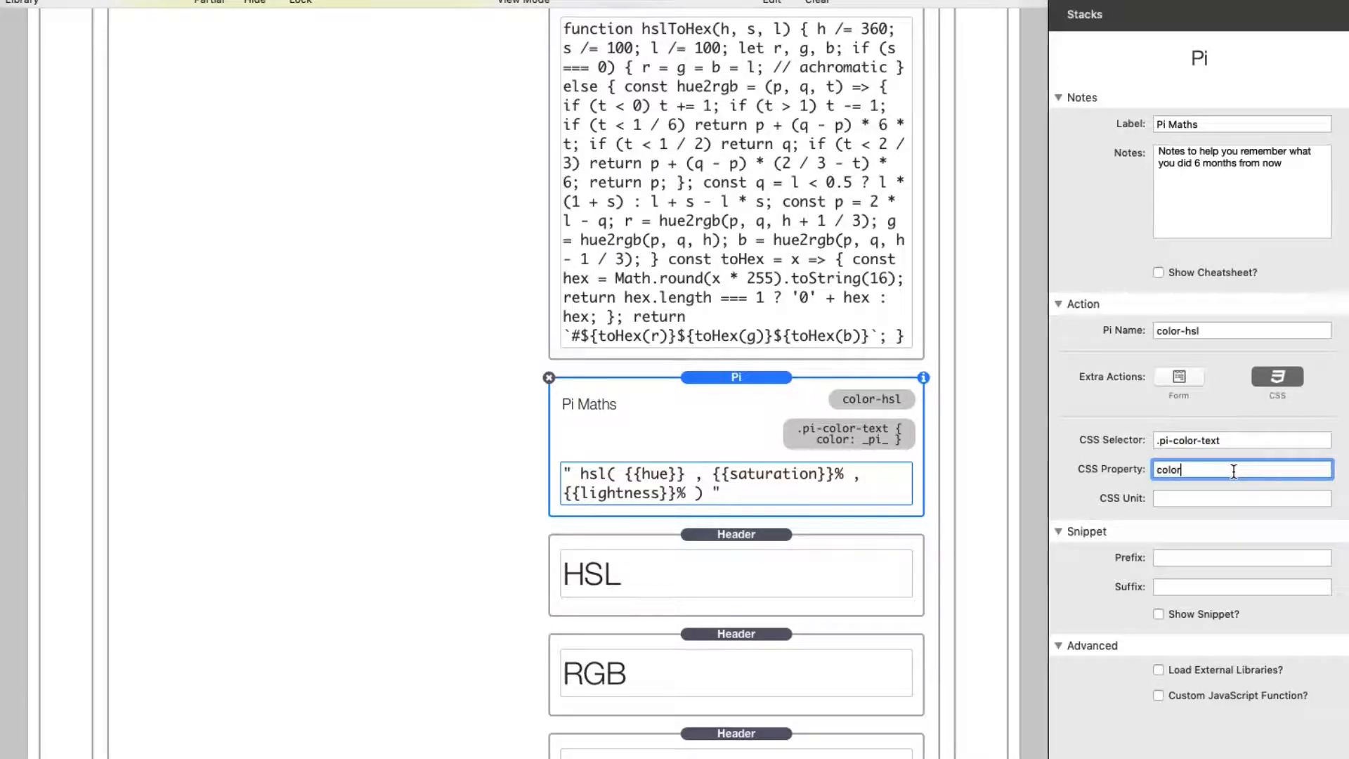
{"action": "left_click", "coordinate": [1189, 499]}
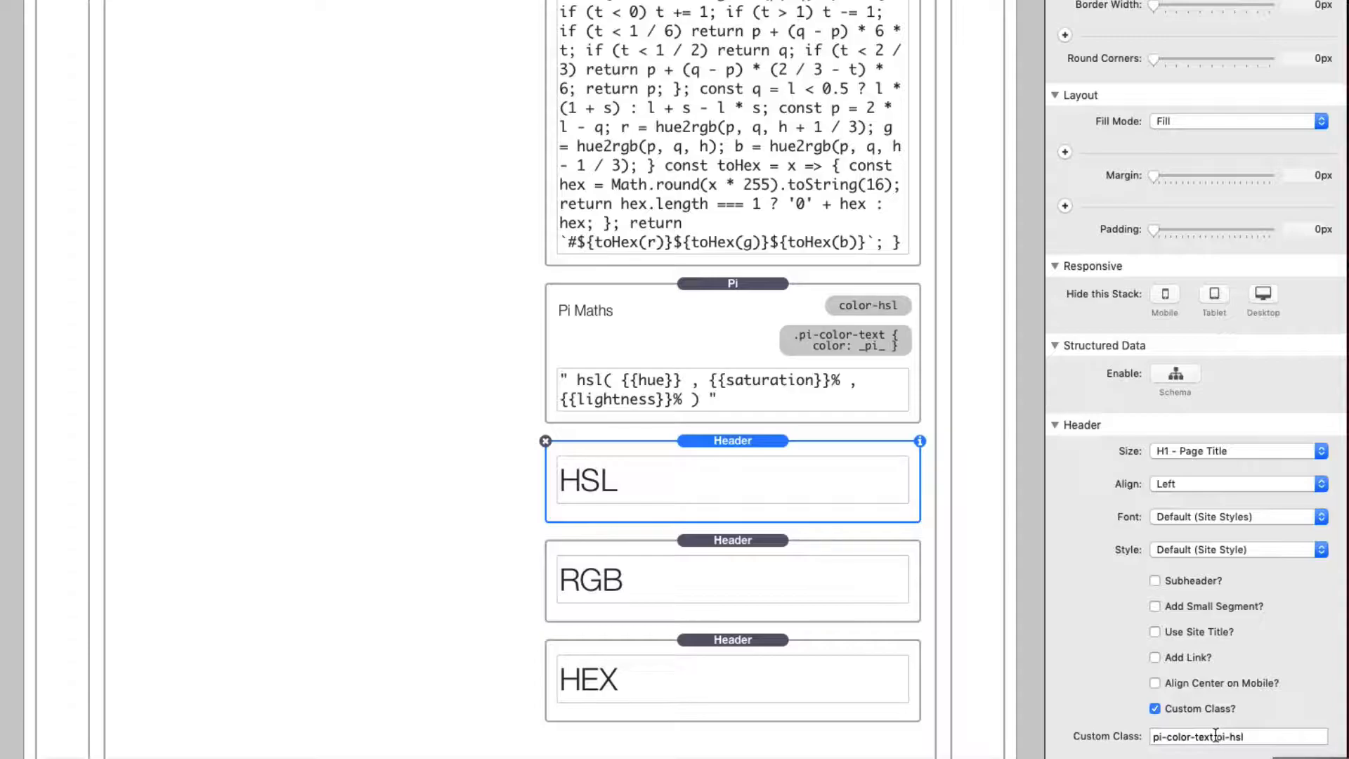
Step: Highlight the pi-color-text and pi-hsl classes in turn in the HSL header's custom class setting
{"action": "left_click_drag", "start_coordinate": [1213, 735], "coordinate": [1145, 737]}
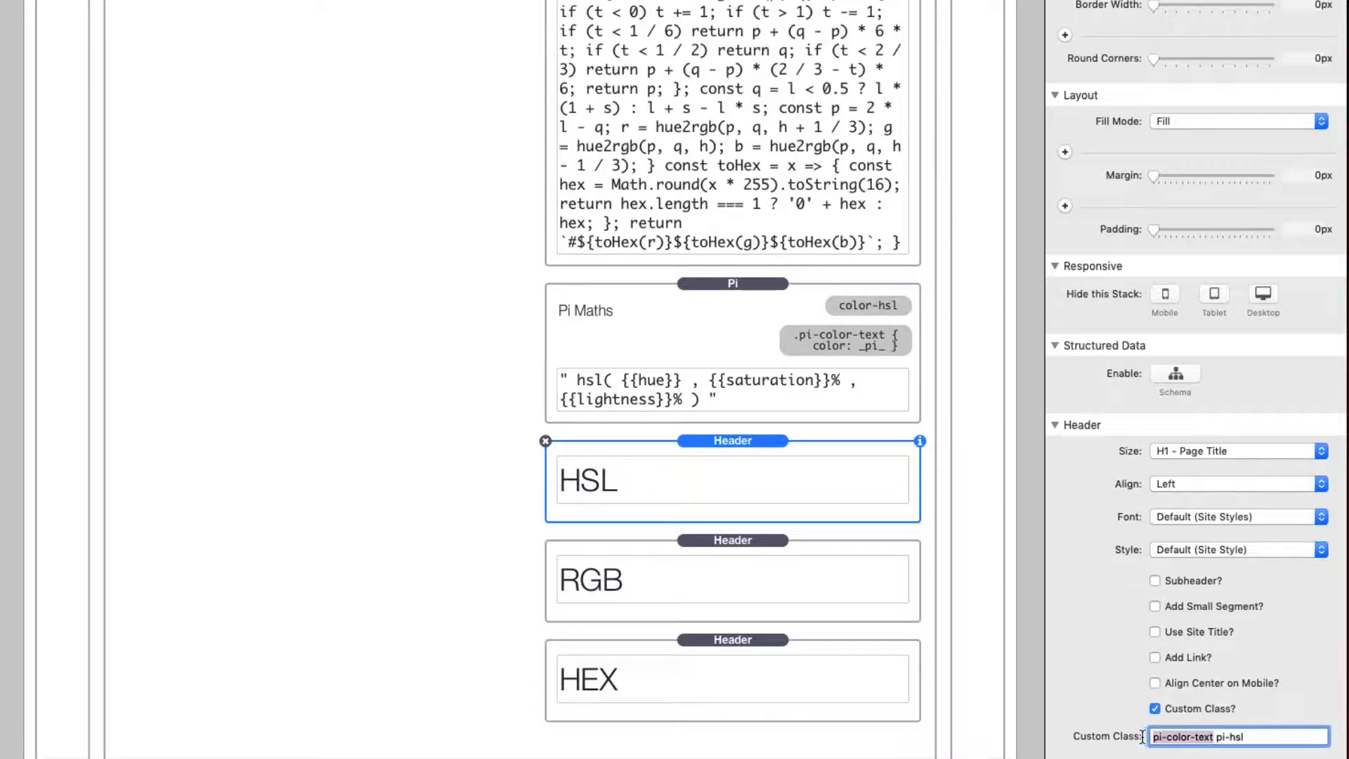
{"action": "left_click", "coordinate": [1257, 735]}
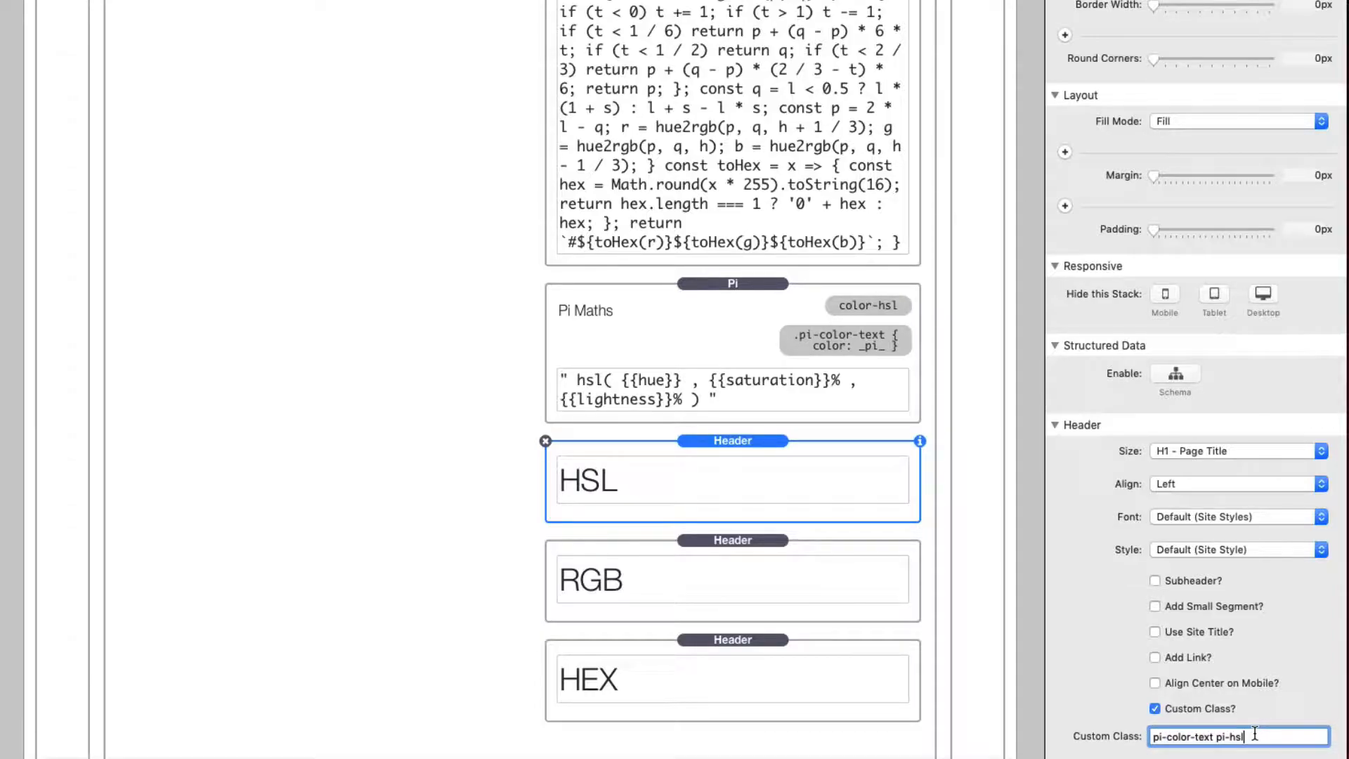
{"action": "left_click_drag", "start_coordinate": [1216, 736], "coordinate": [1251, 735]}
Step: Select the hsl Pi stack to check the Pi name behind the header's pi-hsl class, and return to the headers
{"action": "scroll", "coordinate": [787, 289], "scroll_direction": "up", "scroll_amount": 10}
{"action": "scroll", "coordinate": [787, 288], "scroll_direction": "up", "scroll_amount": 2}
{"action": "left_click", "coordinate": [791, 6]}
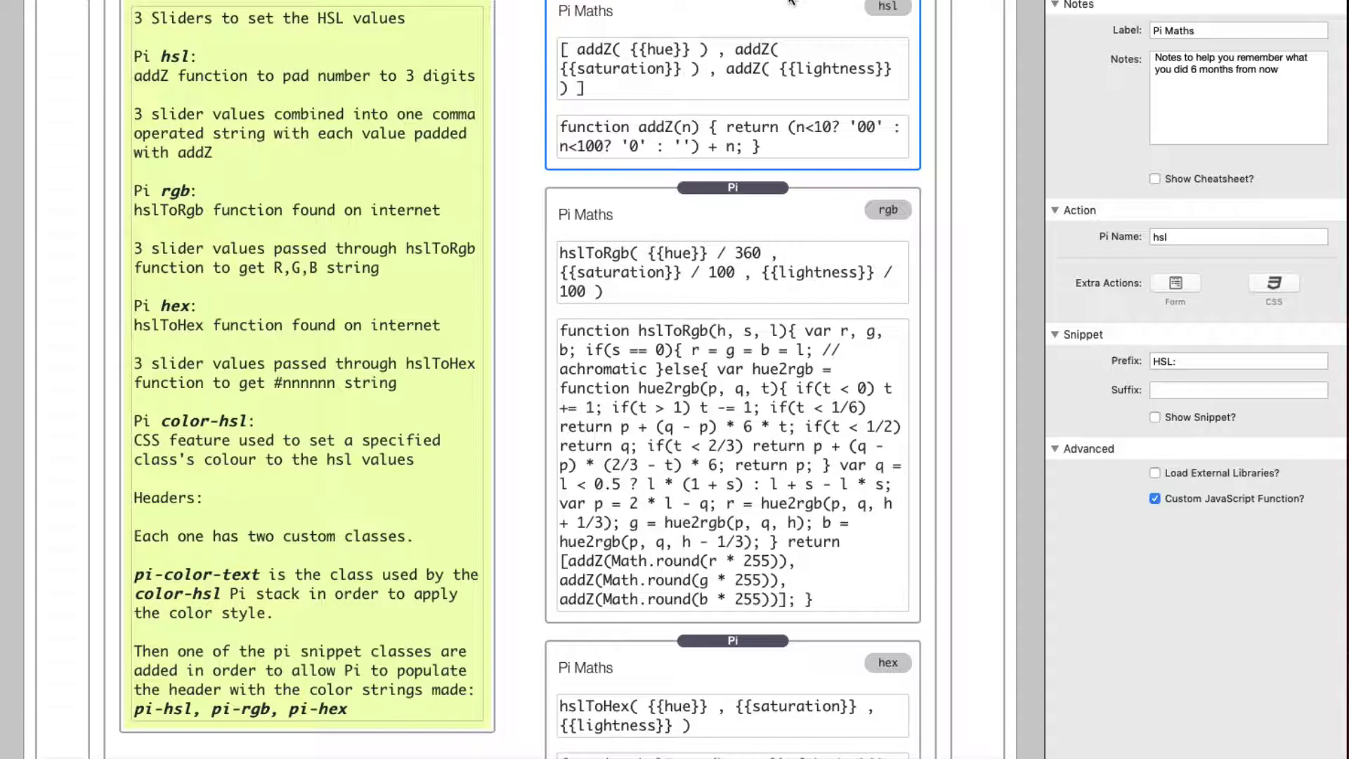
{"action": "scroll", "coordinate": [758, 304], "scroll_direction": "down", "scroll_amount": 15}
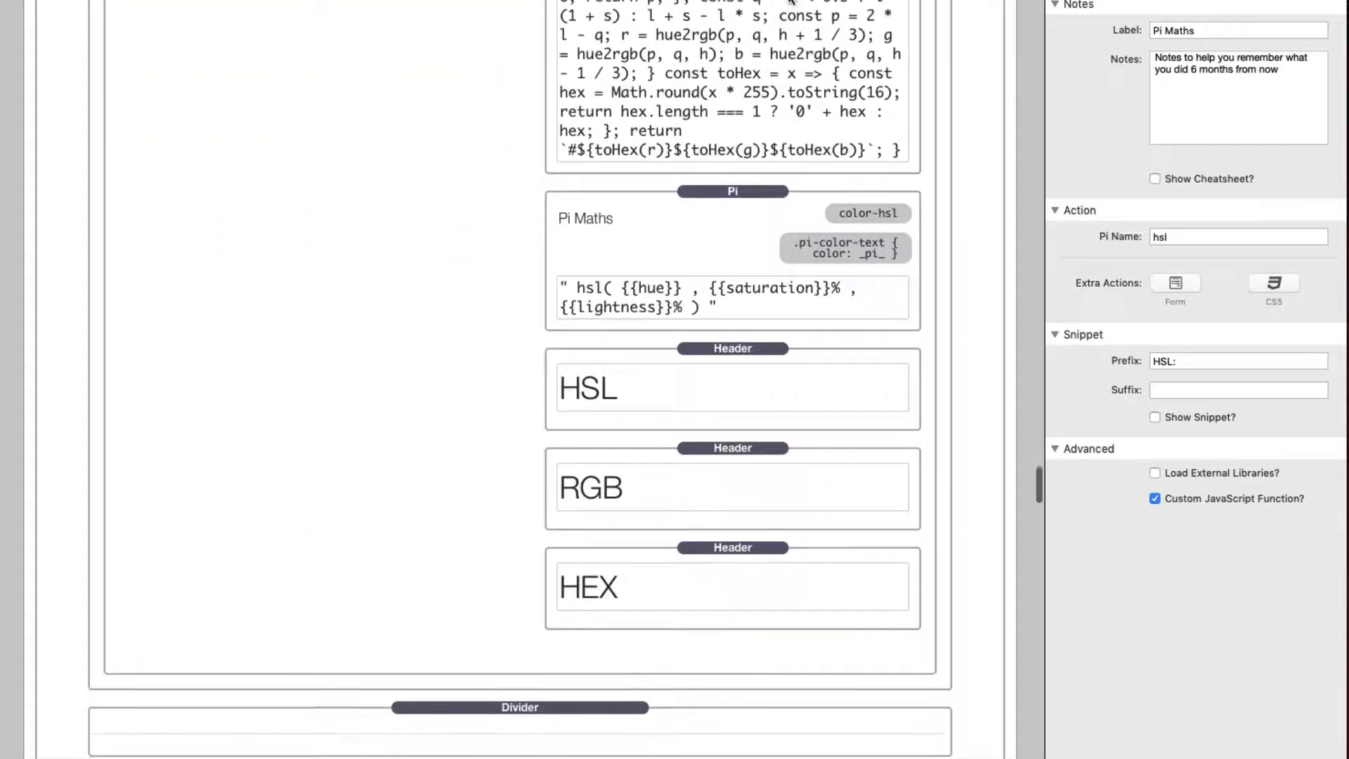
Step: Select the HSL header and highlight the pi-color-text class in its custom class setting
{"action": "left_click", "coordinate": [748, 312]}
{"action": "scroll", "coordinate": [1204, 572], "scroll_direction": "down", "scroll_amount": 5}
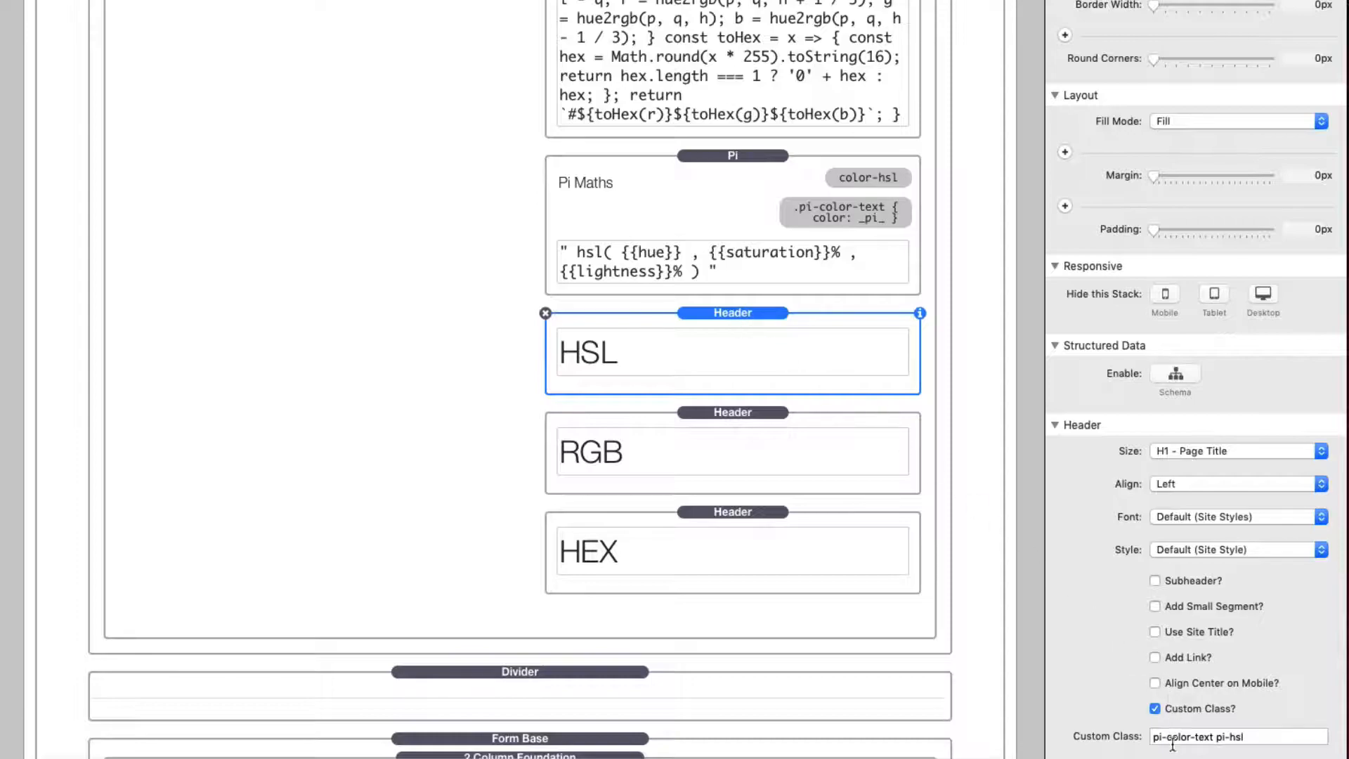
{"action": "left_click_drag", "start_coordinate": [1153, 738], "coordinate": [1213, 738]}
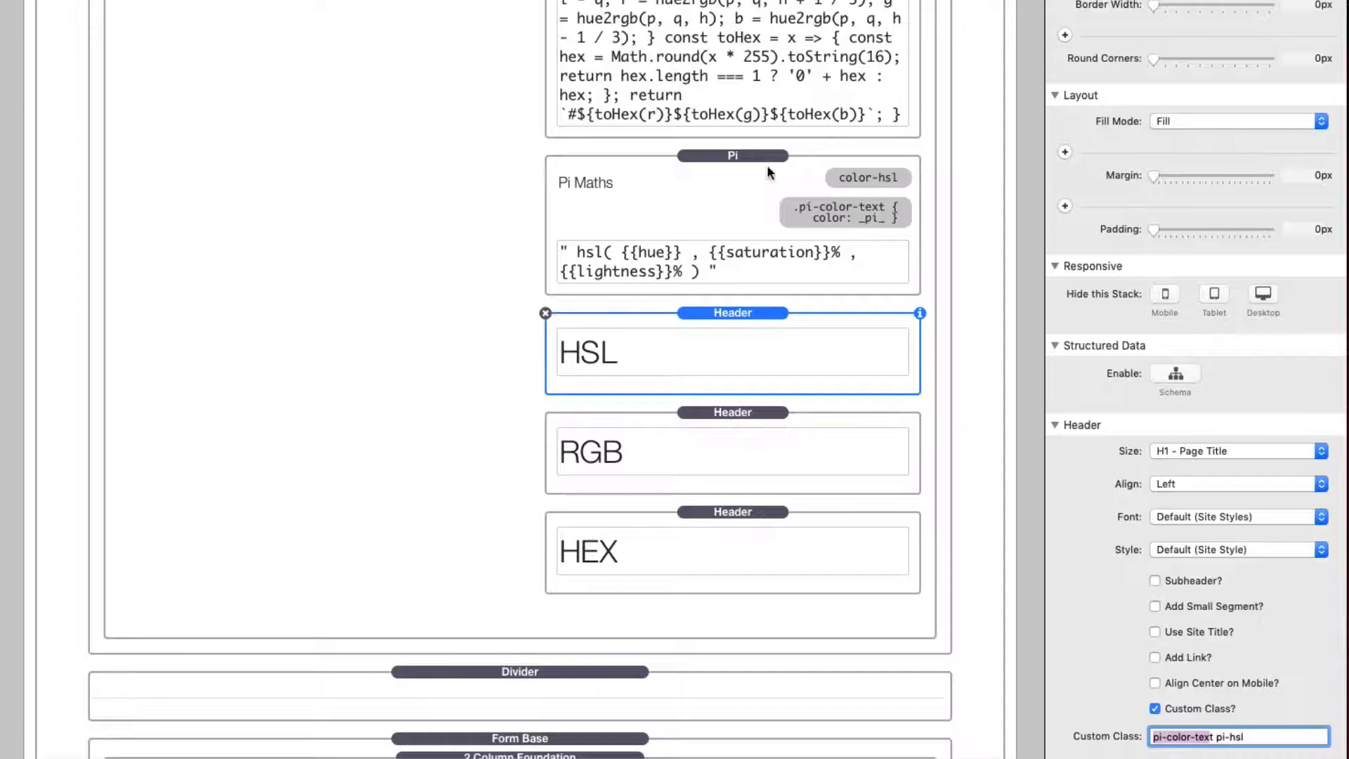
Step: Select the RGB header and highlight the pi-rgb class in its custom class setting
{"action": "left_click", "coordinate": [721, 412]}
{"action": "left_click", "coordinate": [721, 413]}
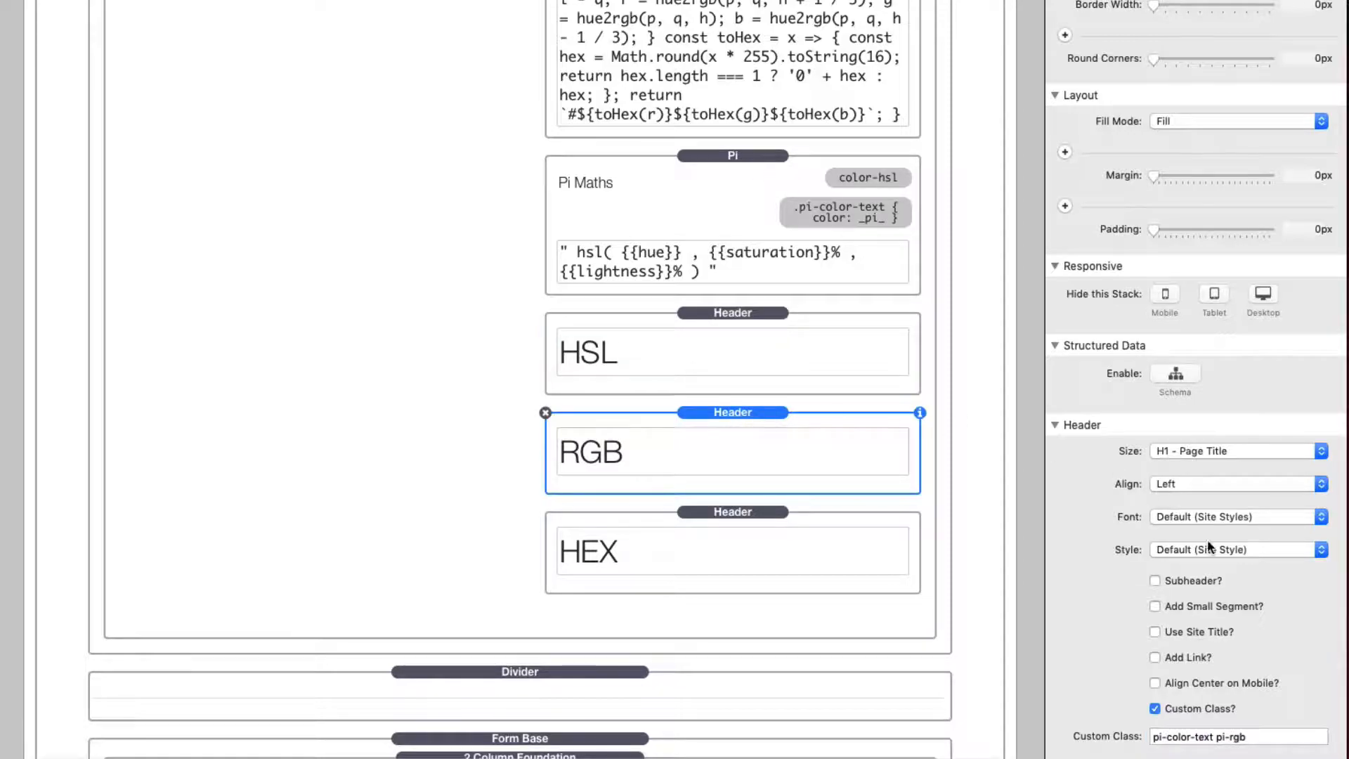
{"action": "double_click", "coordinate": [1219, 739]}
{"action": "left_click", "coordinate": [1228, 737]}
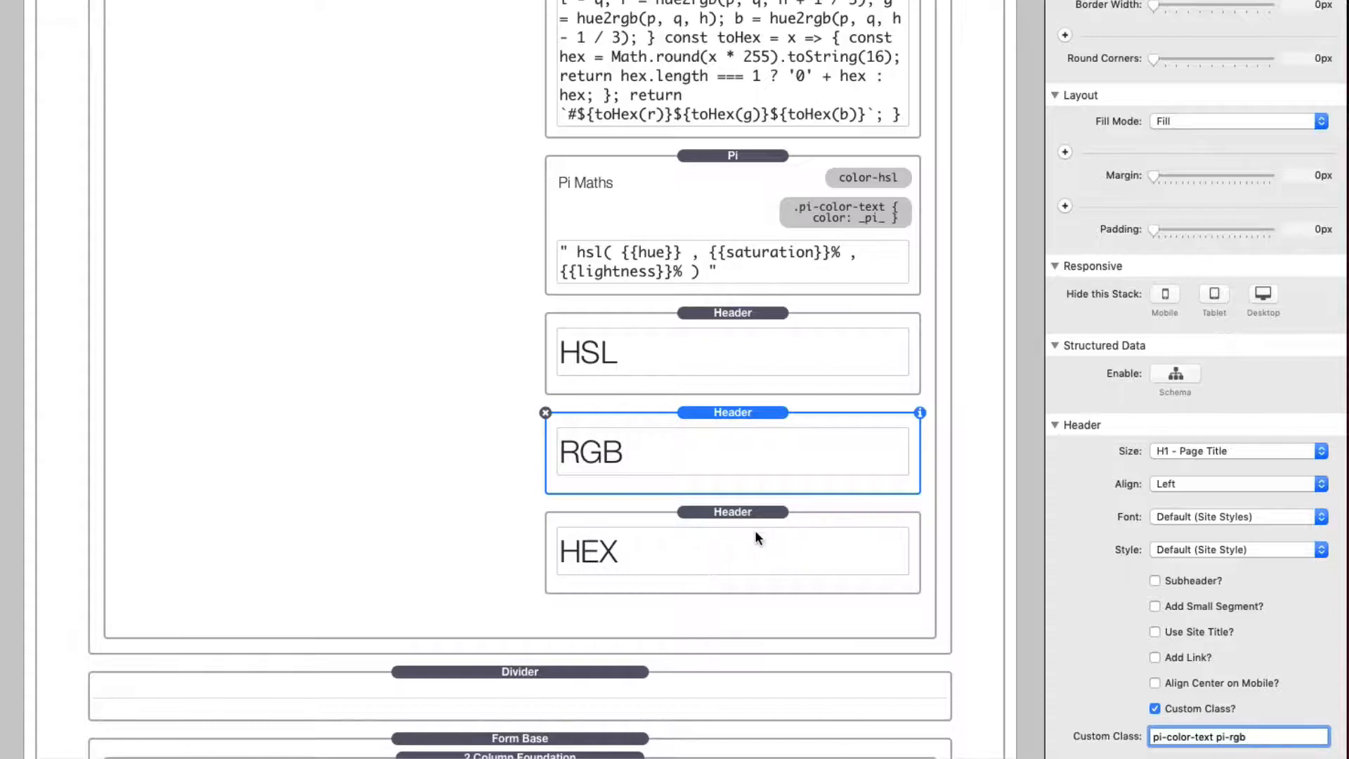
Step: Check the HEX header's custom class and compare it with the Pi name of the stack containing the hslToHex function
{"action": "left_click", "coordinate": [741, 512]}
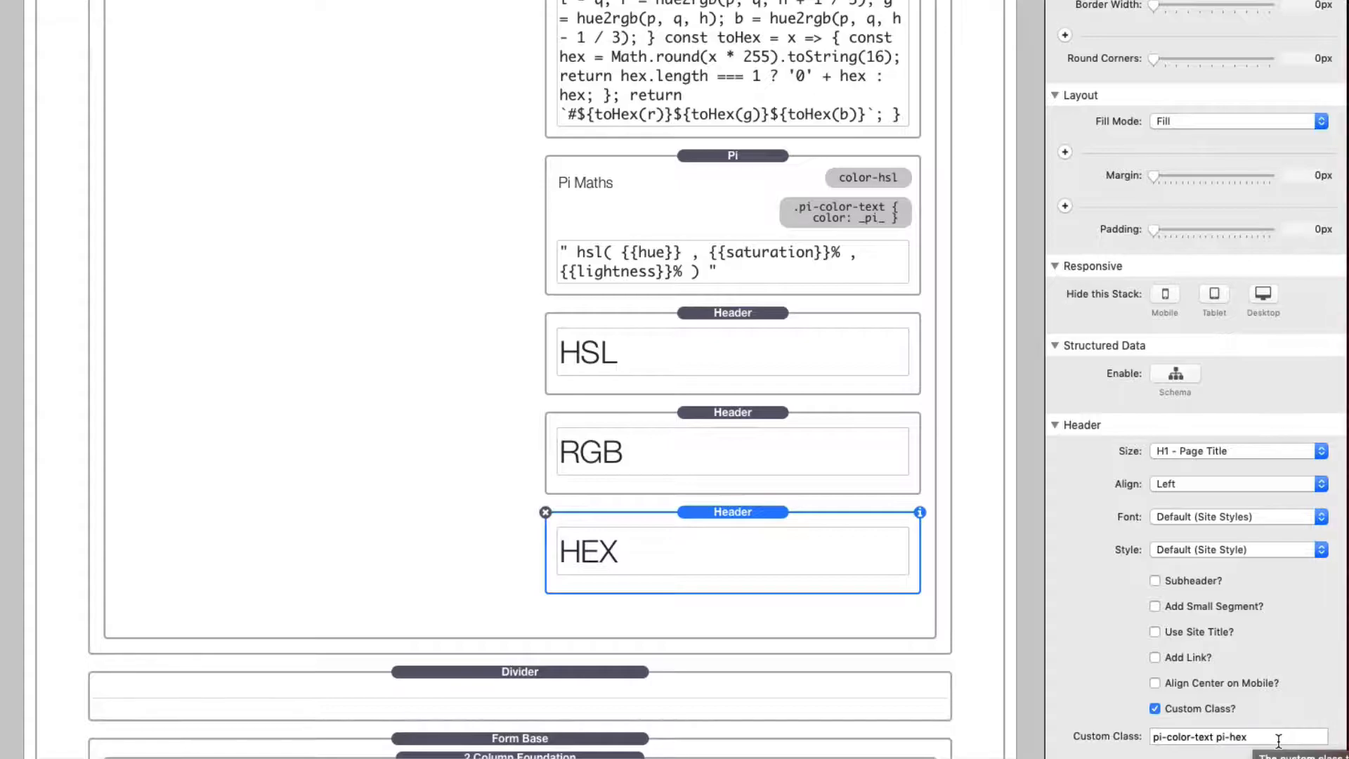
{"action": "scroll", "coordinate": [808, 209], "scroll_direction": "up", "scroll_amount": 5}
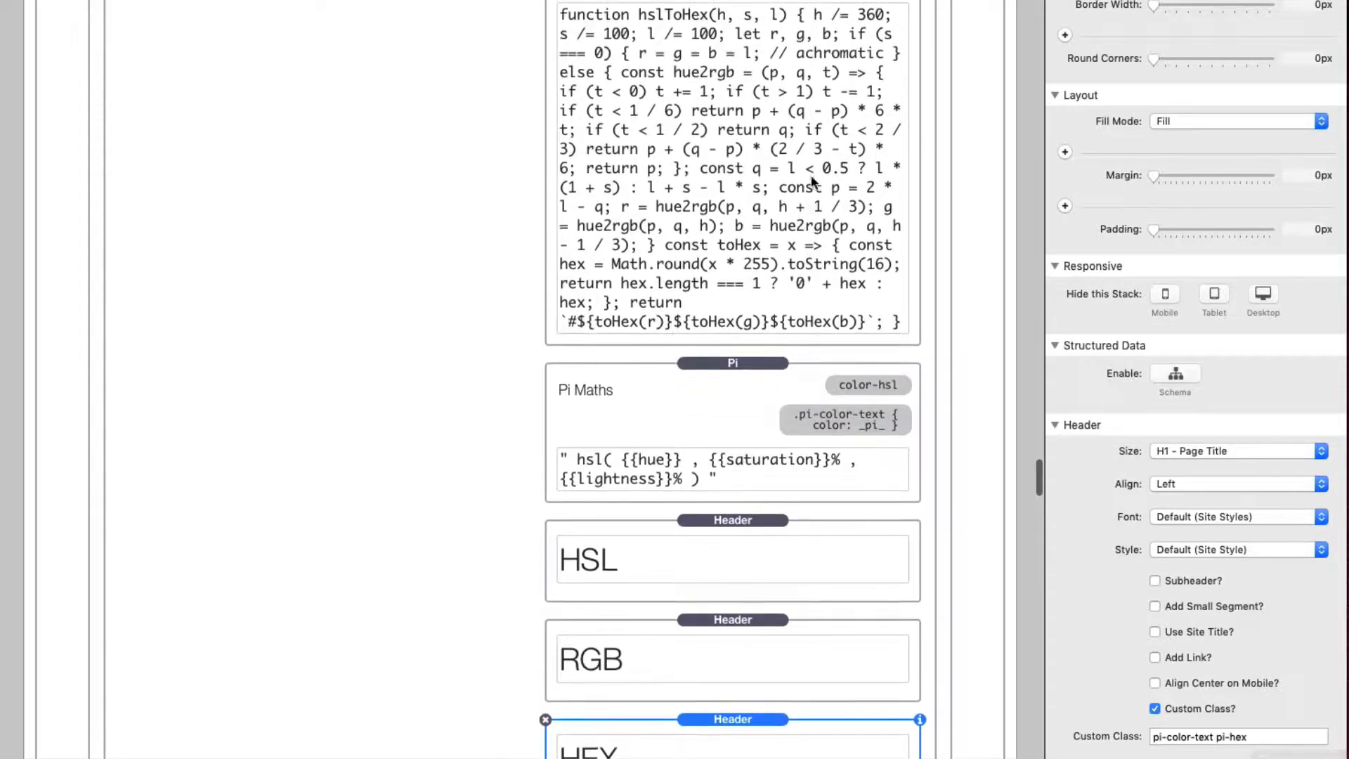
{"action": "left_click", "coordinate": [808, 208]}
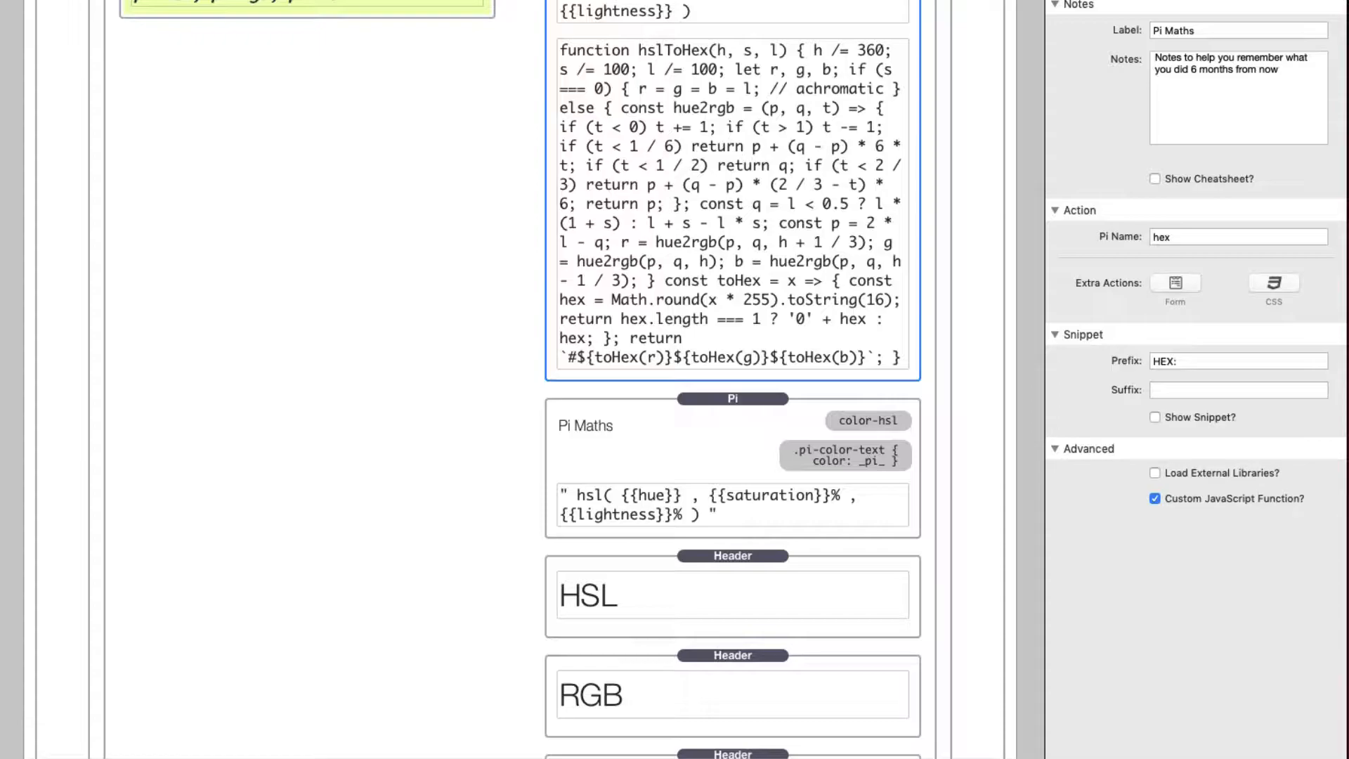
Step: Select the color-hsl Pi stack below the hex stack and preview the page at Demo 9
{"action": "scroll", "coordinate": [739, 339], "scroll_direction": "down", "scroll_amount": 3}
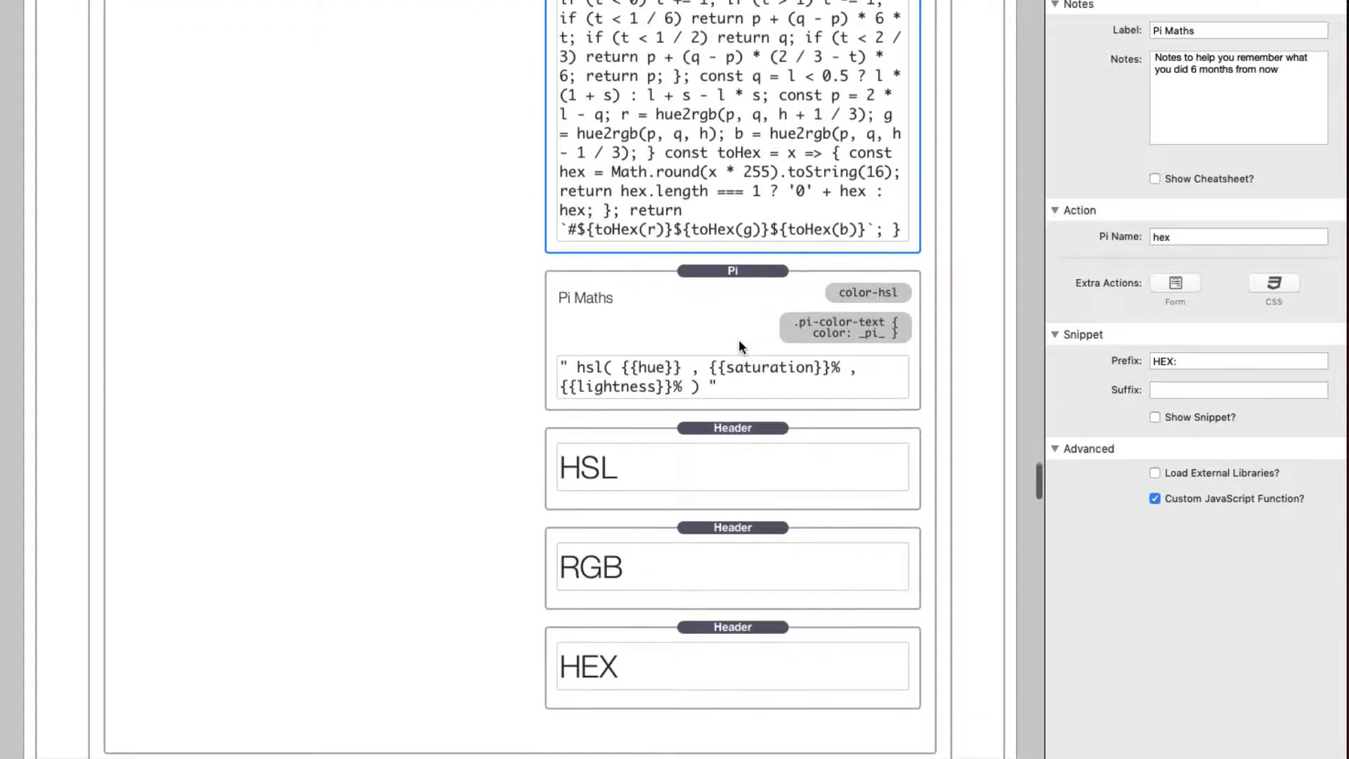
{"action": "left_click", "coordinate": [729, 265]}
{"action": "key", "text": "super+r"}
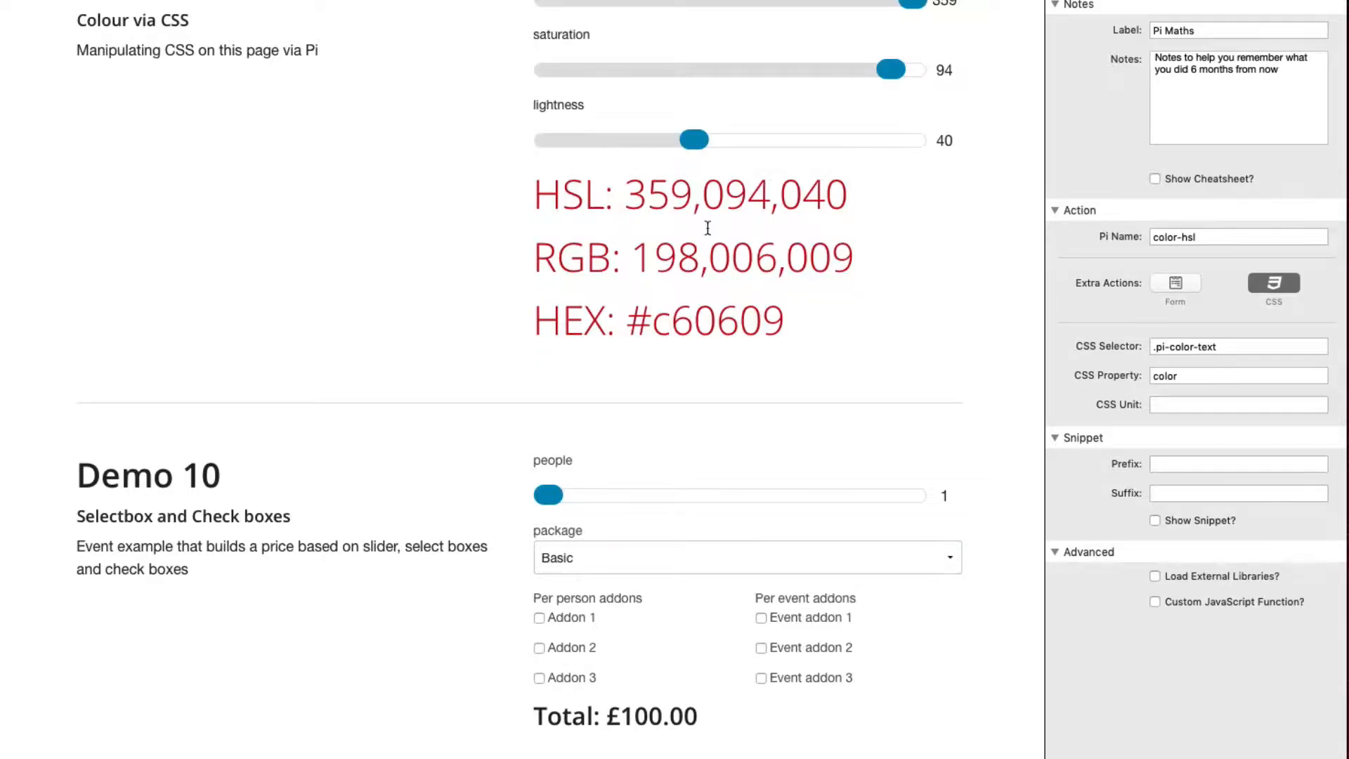
Step: Set Demo 9's sliders to hue 244, saturation 100 and lightness 50, and highlight the HSL, RGB and HEX headers in turn
{"action": "left_click_drag", "start_coordinate": [549, 5], "coordinate": [796, 4]}
{"action": "left_click_drag", "start_coordinate": [542, 191], "coordinate": [854, 199]}
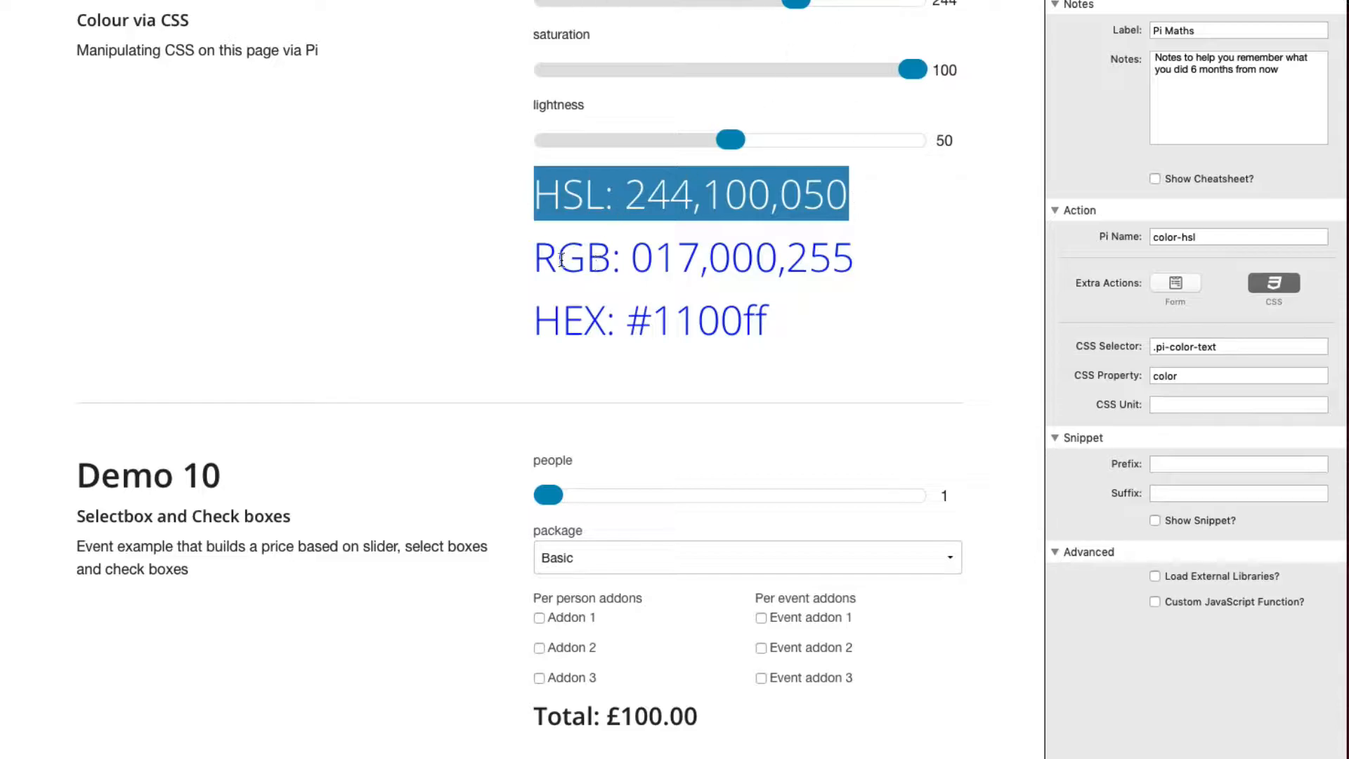
{"action": "left_click_drag", "start_coordinate": [543, 259], "coordinate": [873, 270]}
{"action": "left_click_drag", "start_coordinate": [536, 321], "coordinate": [630, 322]}
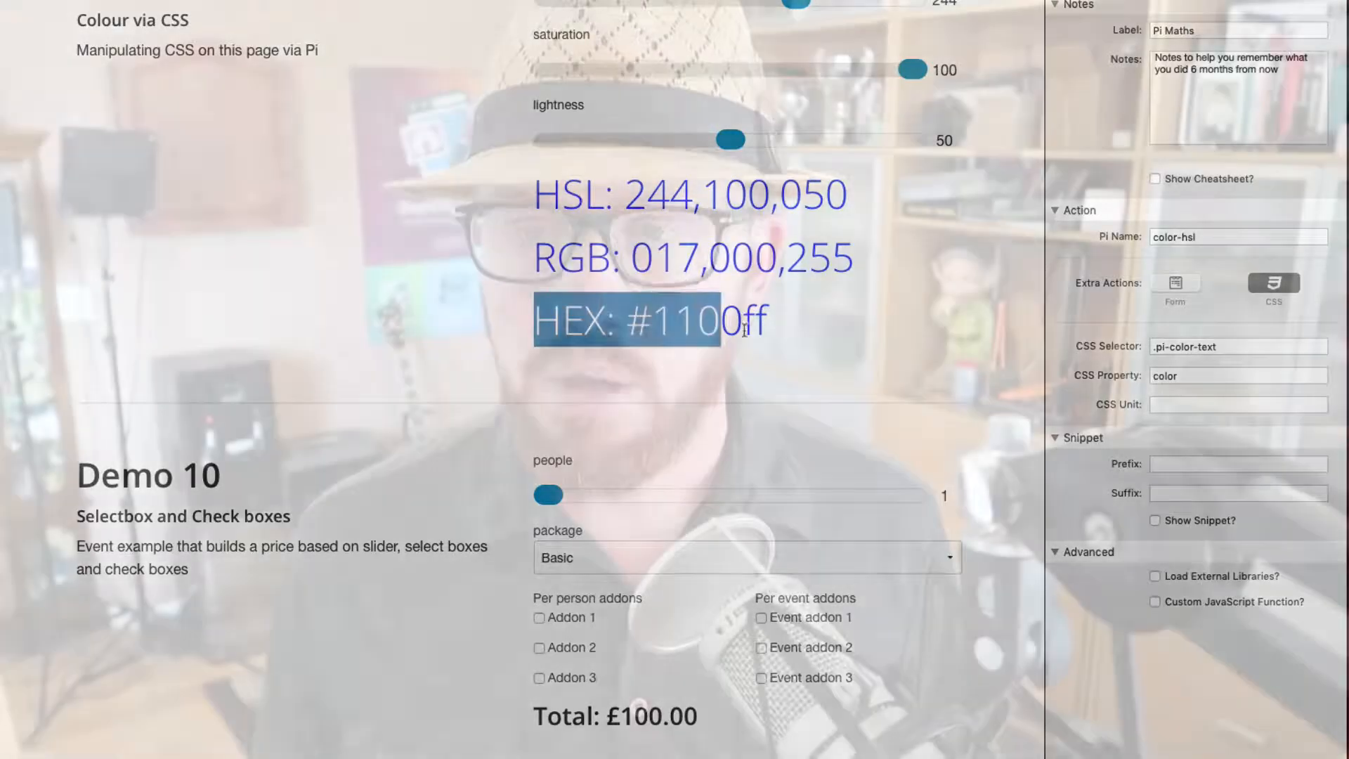